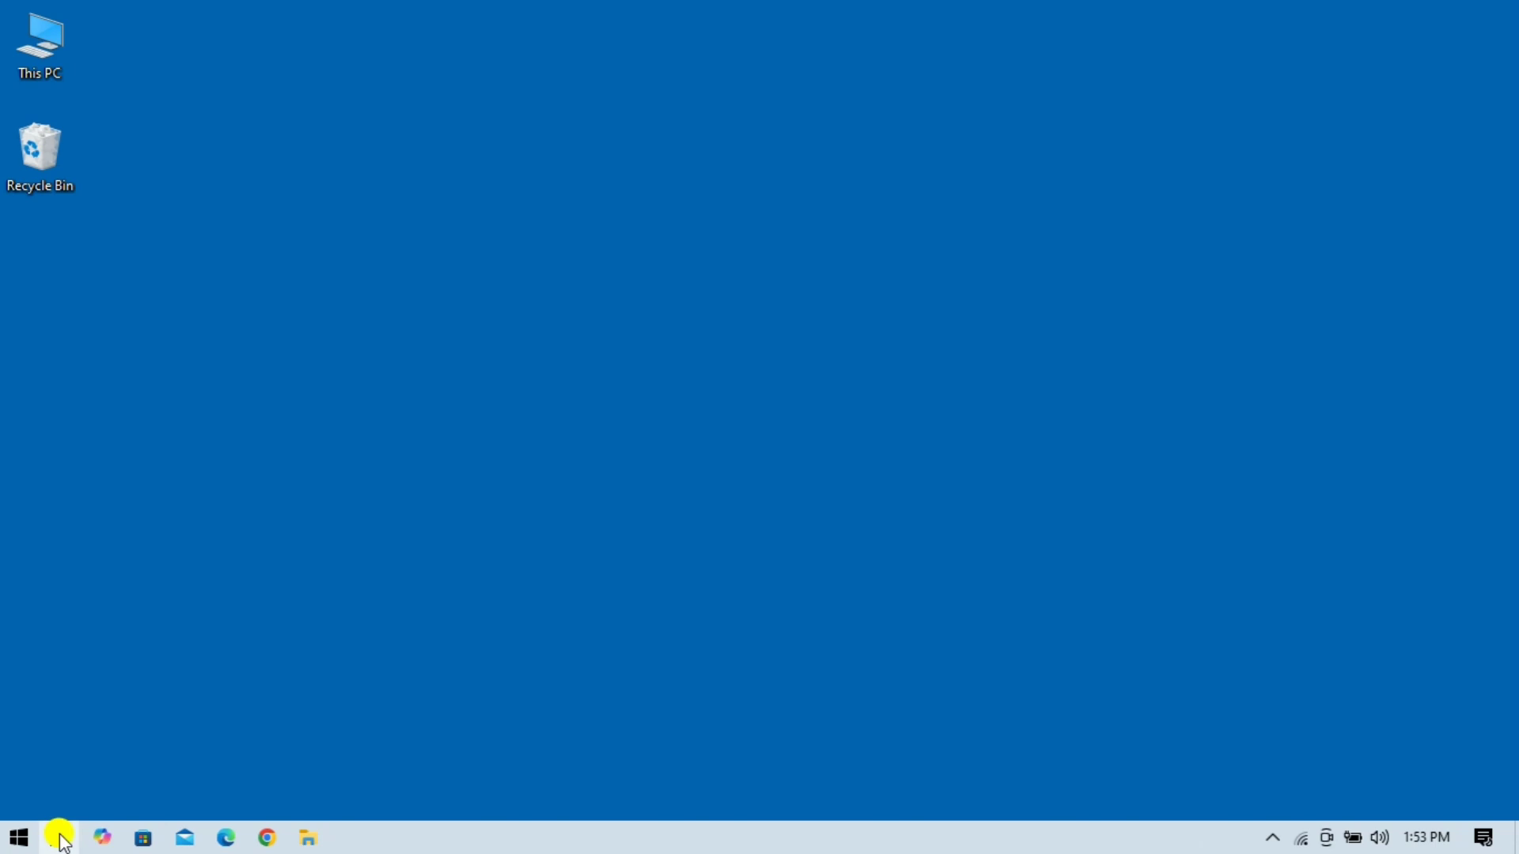
Run winver to display the installed Windows version and build, moving the information window toward the middle of the desktop
click(59, 836)
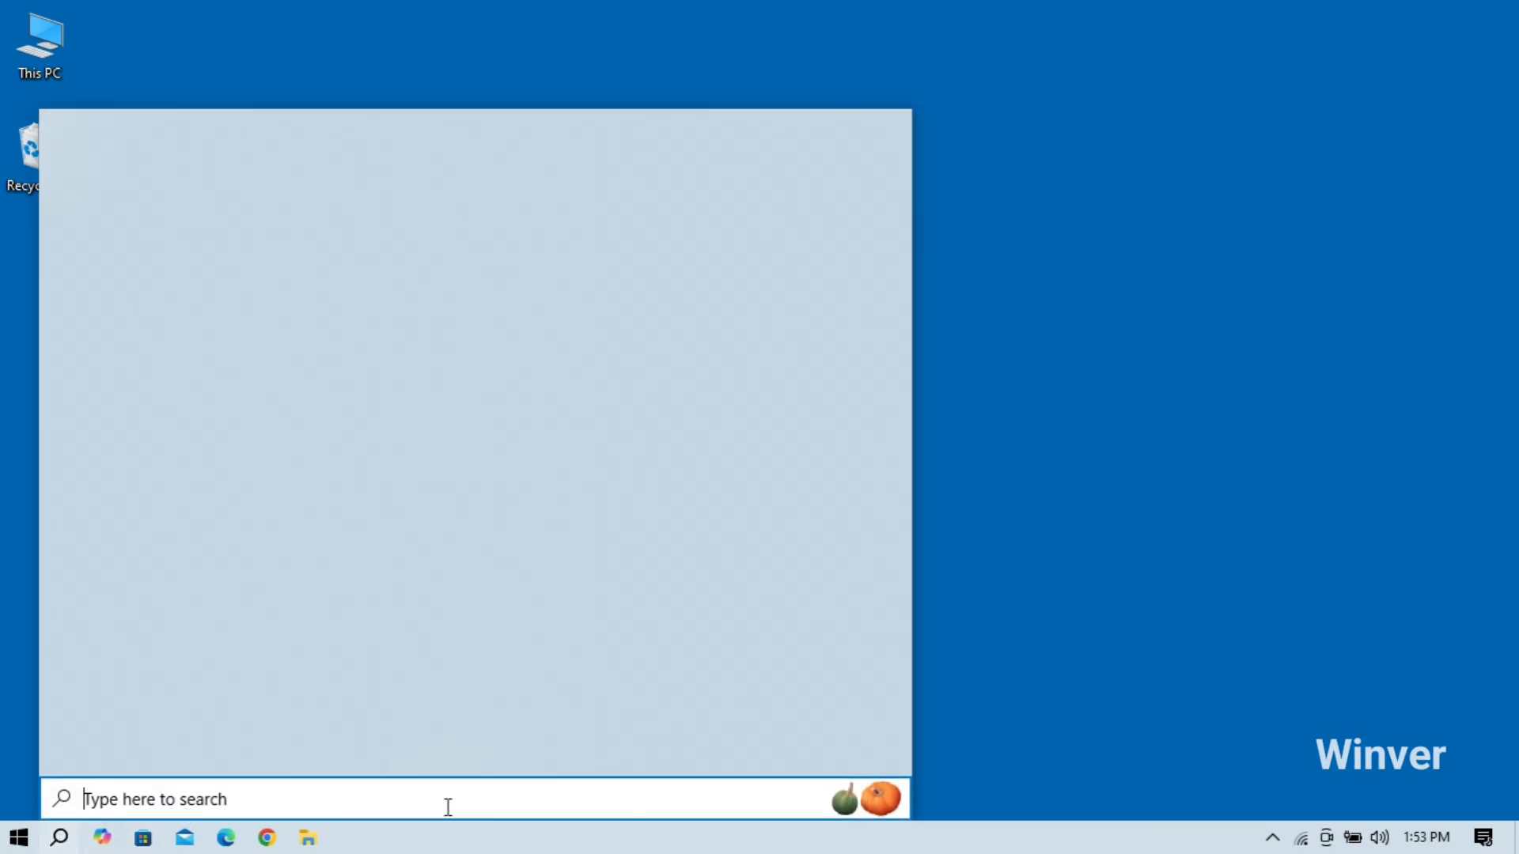
text(win)
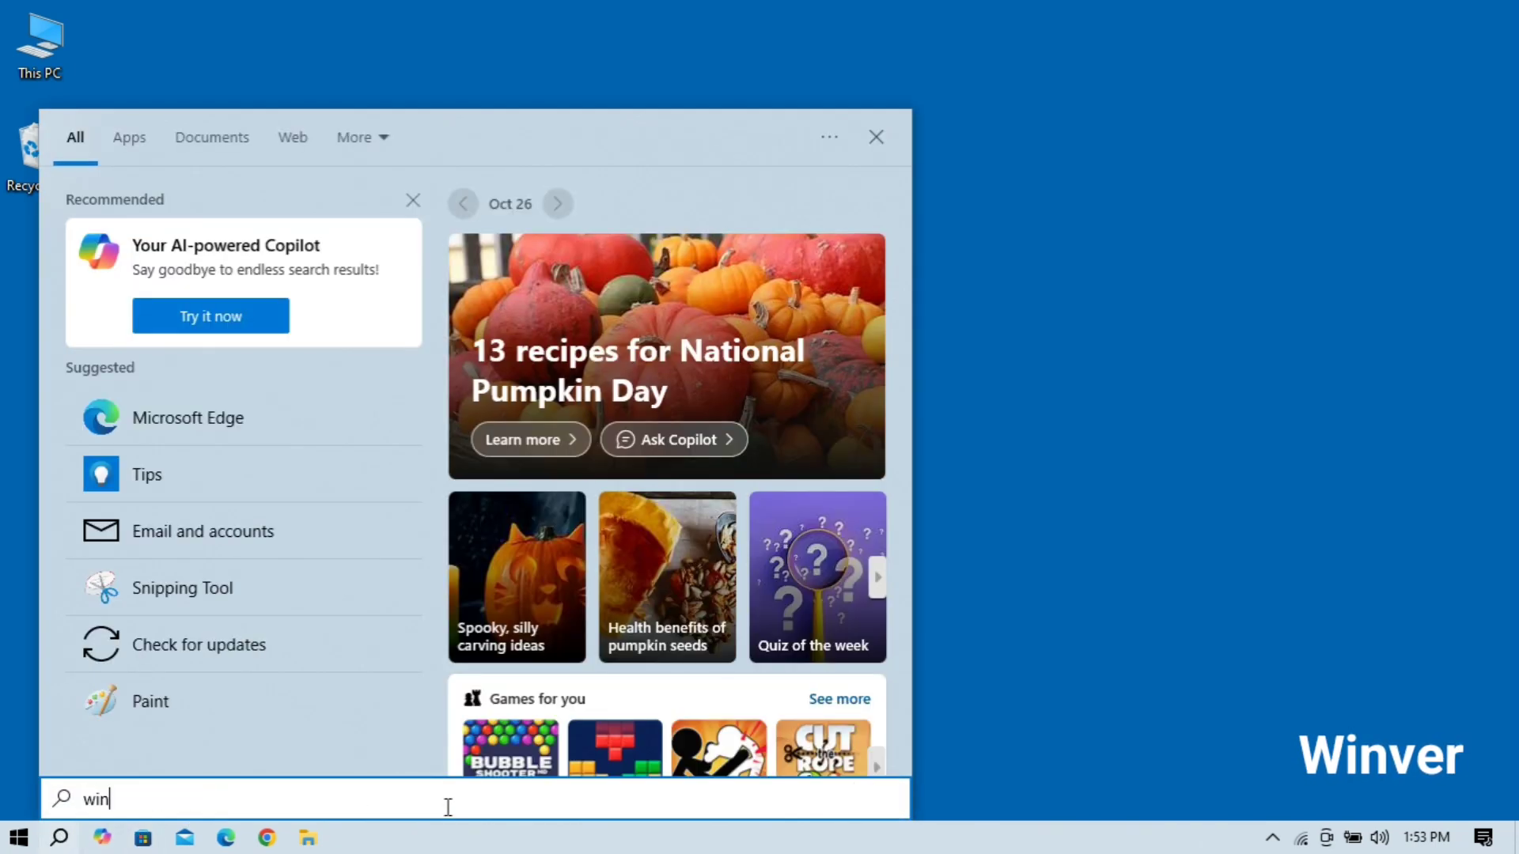
text(ver)
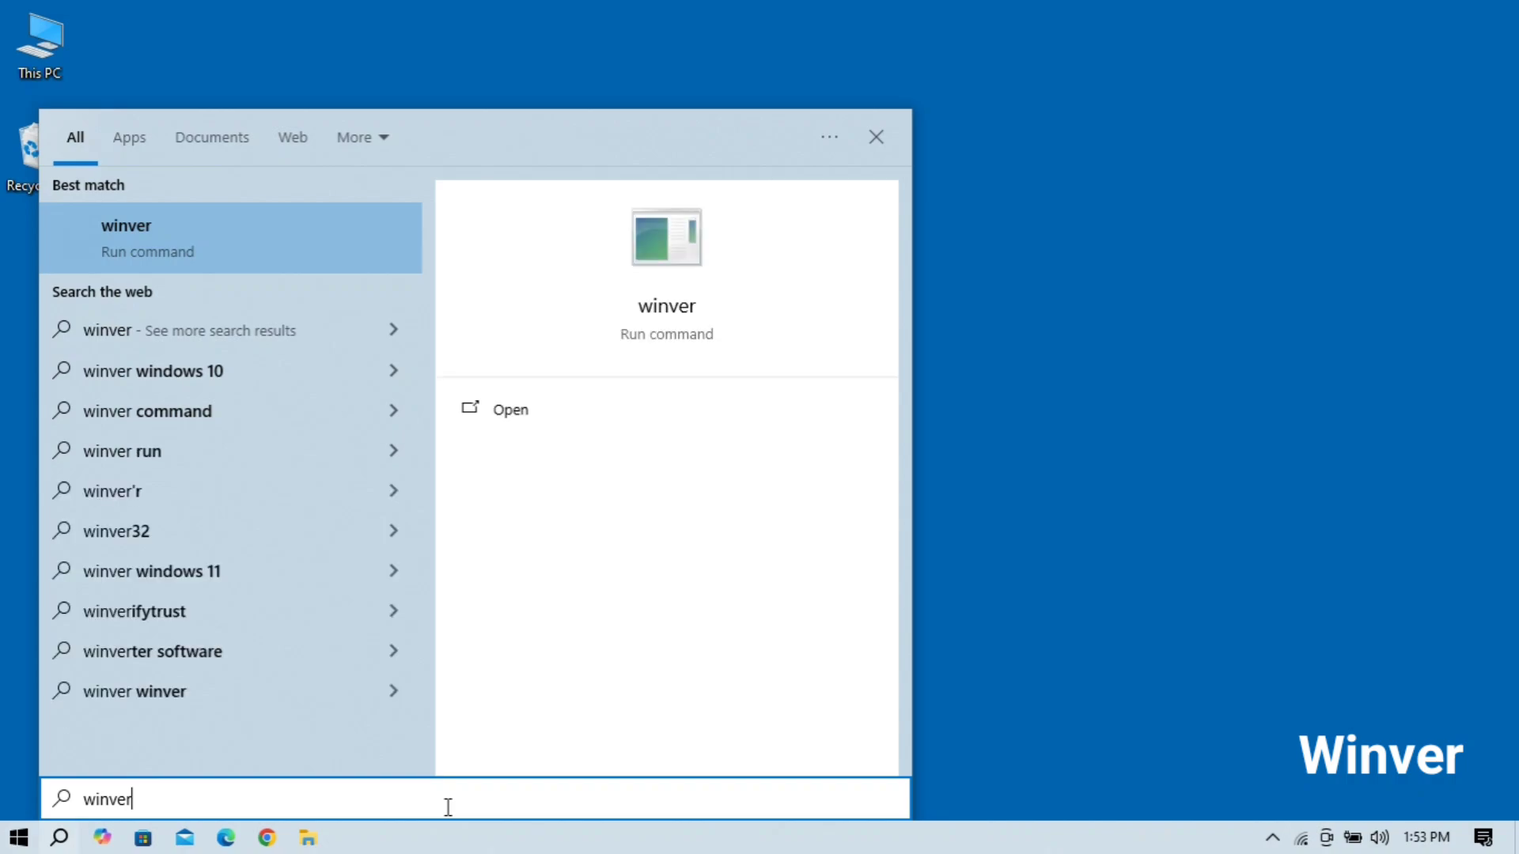
click(673, 316)
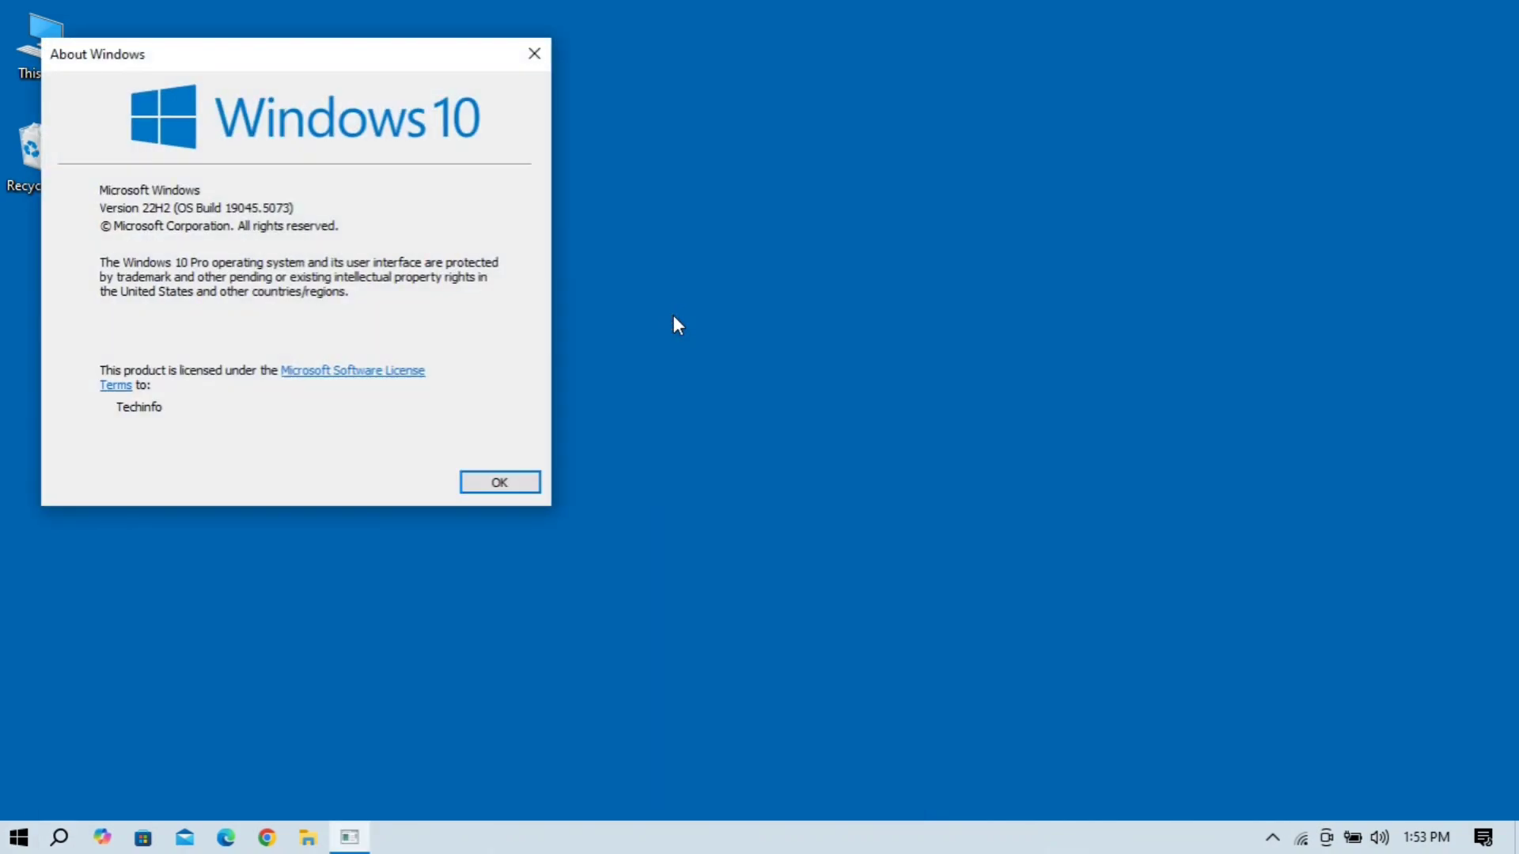
drag(281, 63, 715, 162)
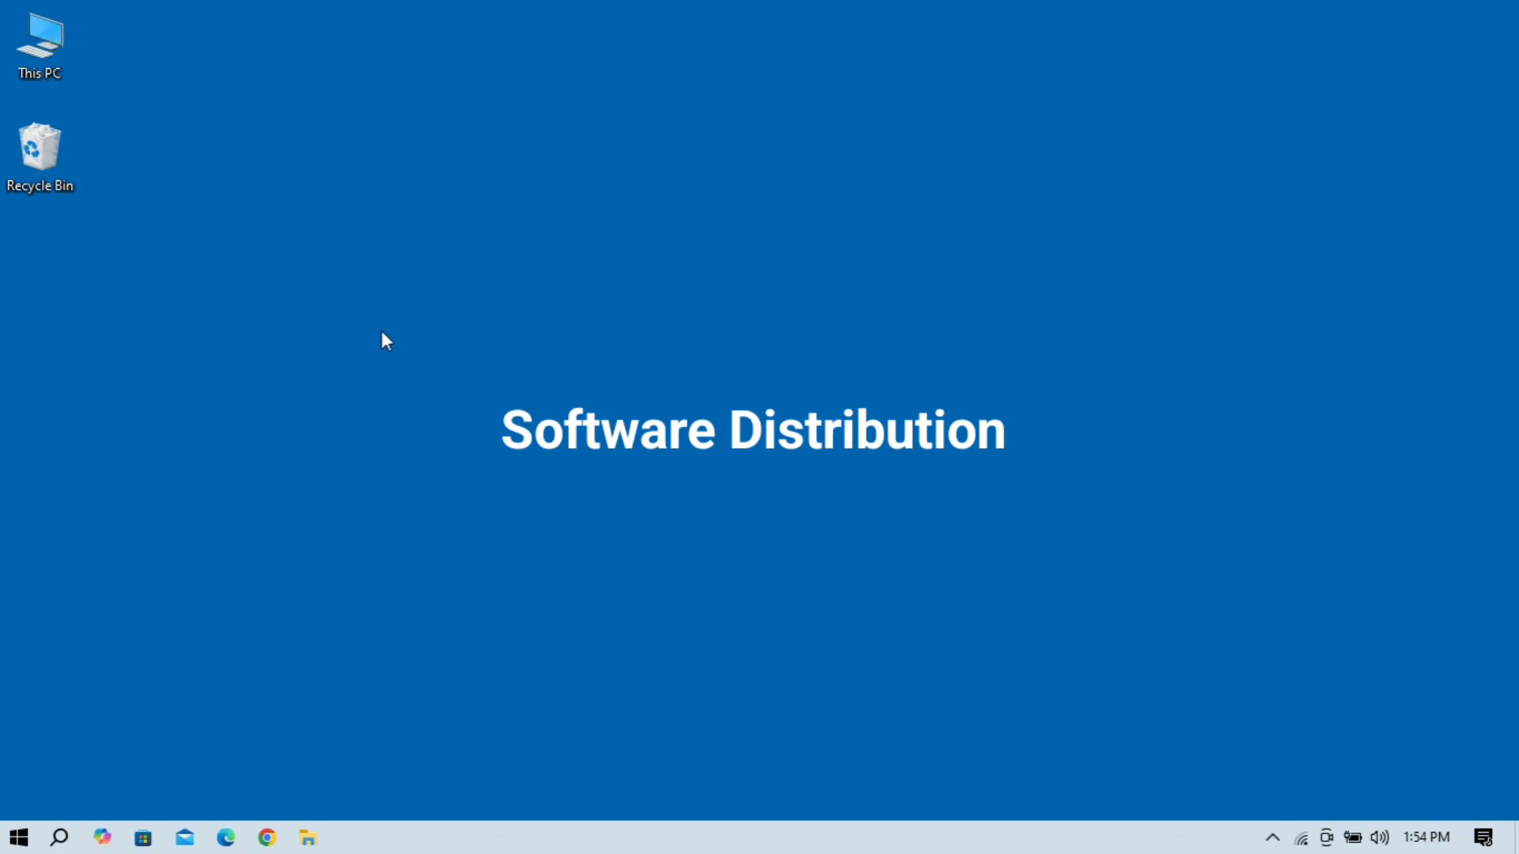
Open the Windows folder on Local Disk (C:) in File Explorer
key(super+e)
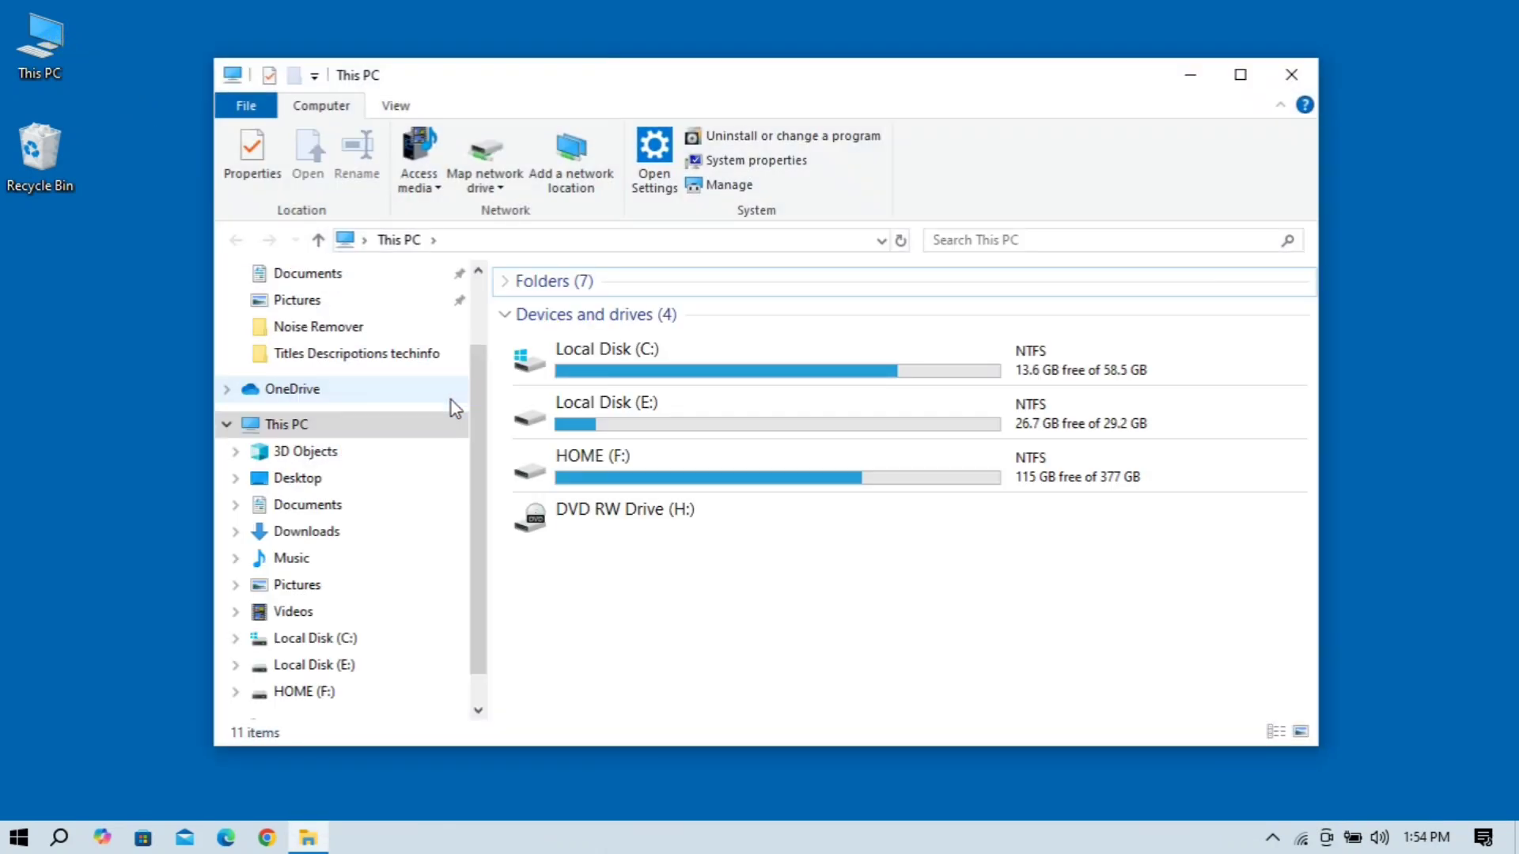
double_click(834, 366)
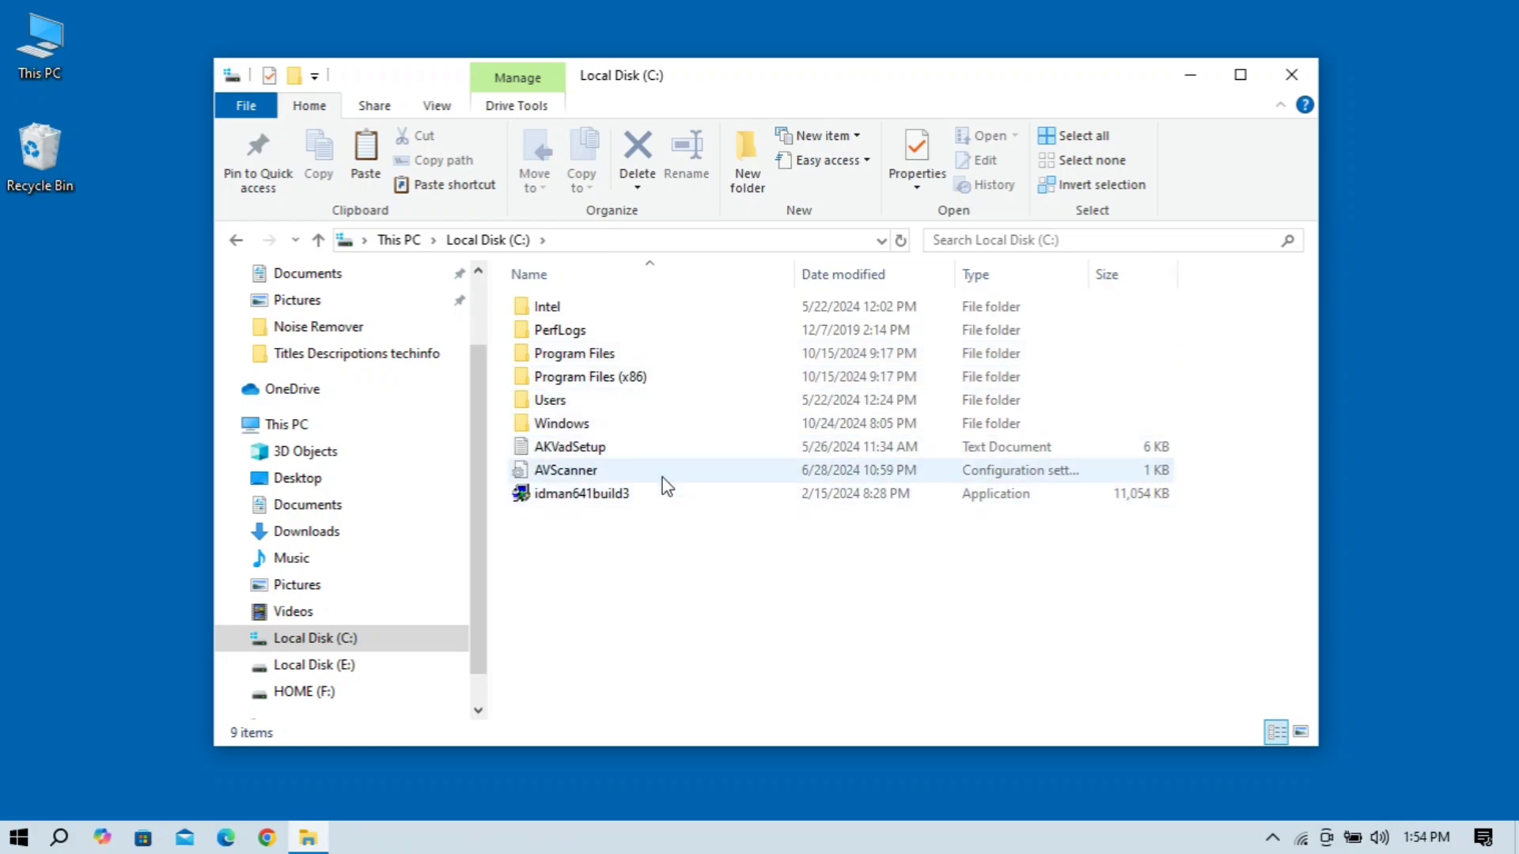
click(564, 427)
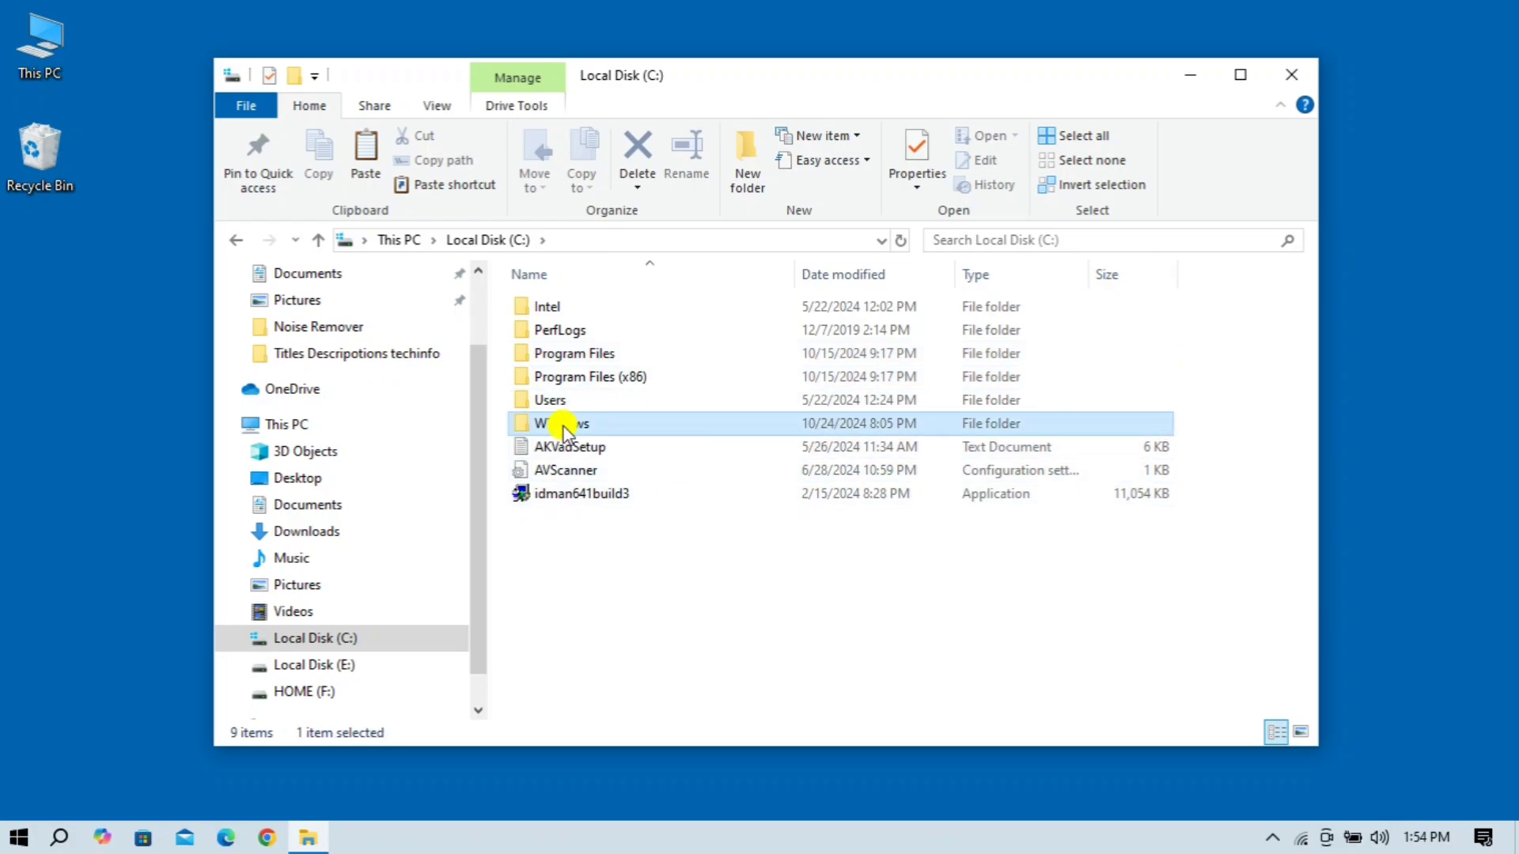
double_click(761, 424)
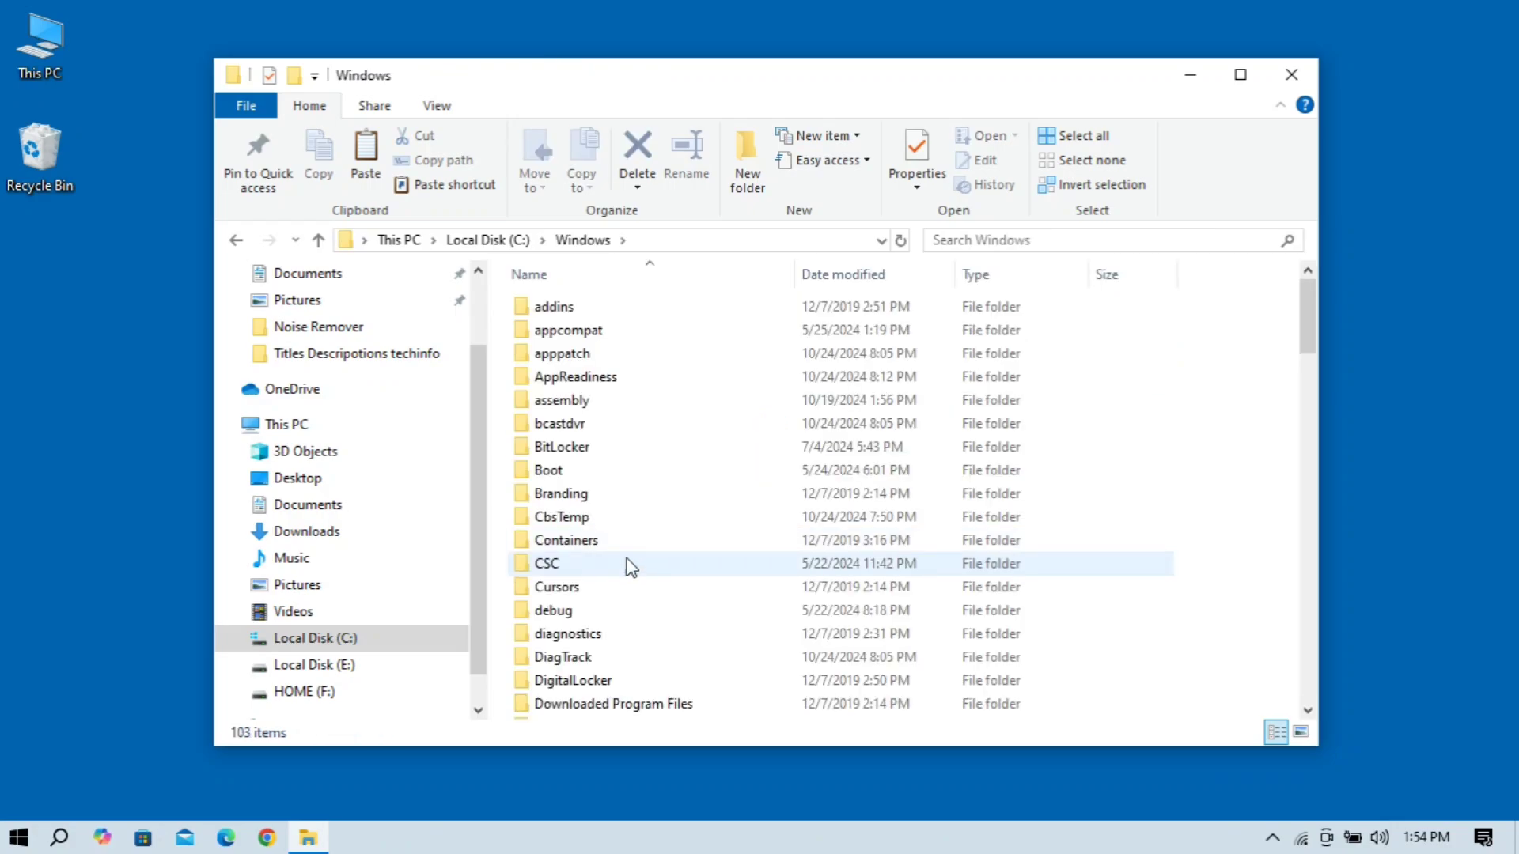
Find the SoftwareDistribution folder inside the Windows folder and open it
click(624, 540)
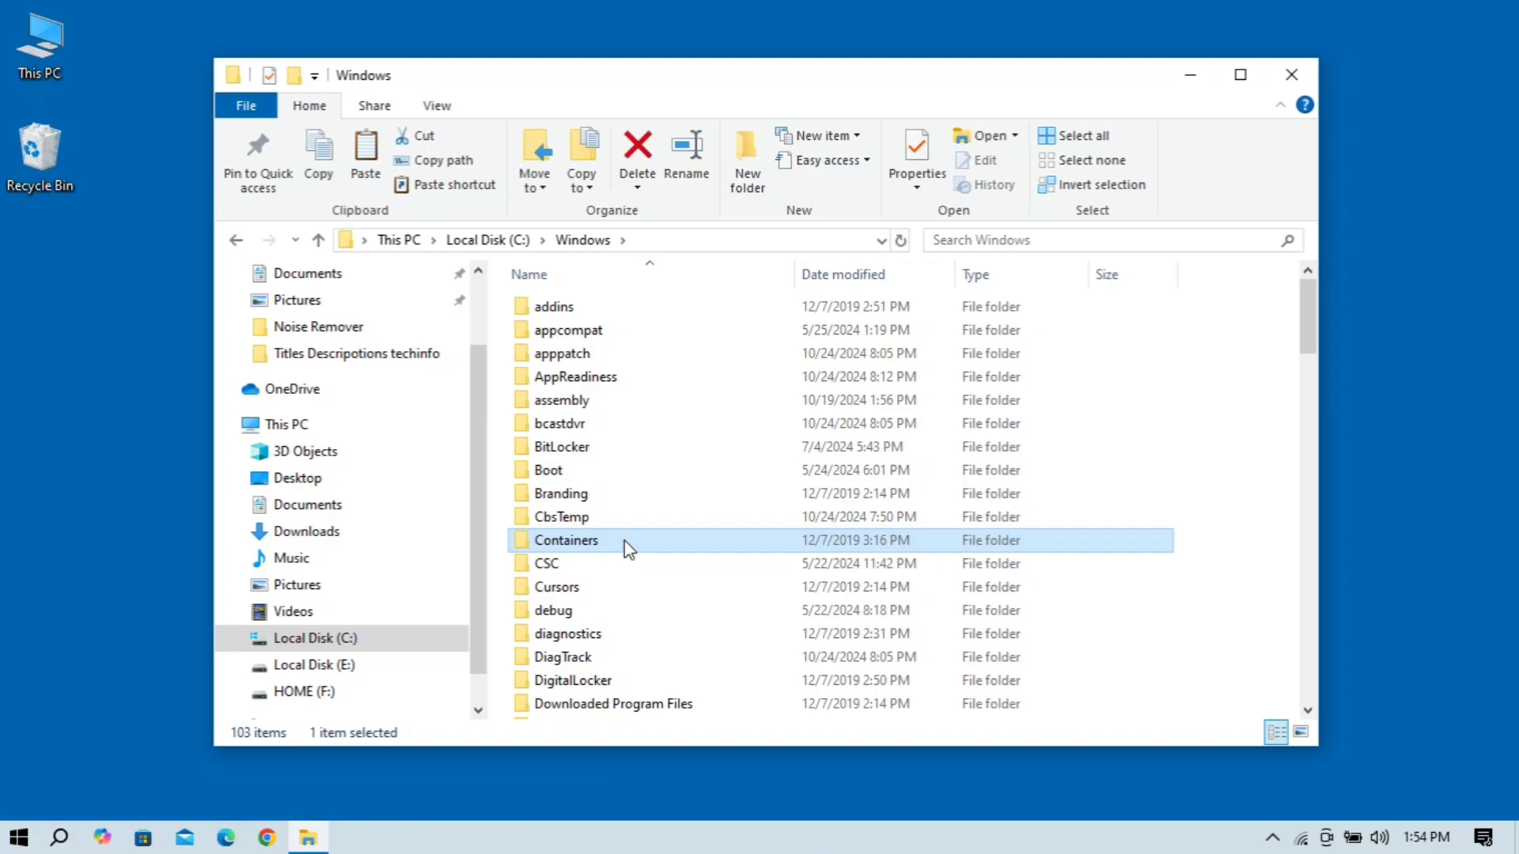
key(s)
key(s)
key(s)
key(s)
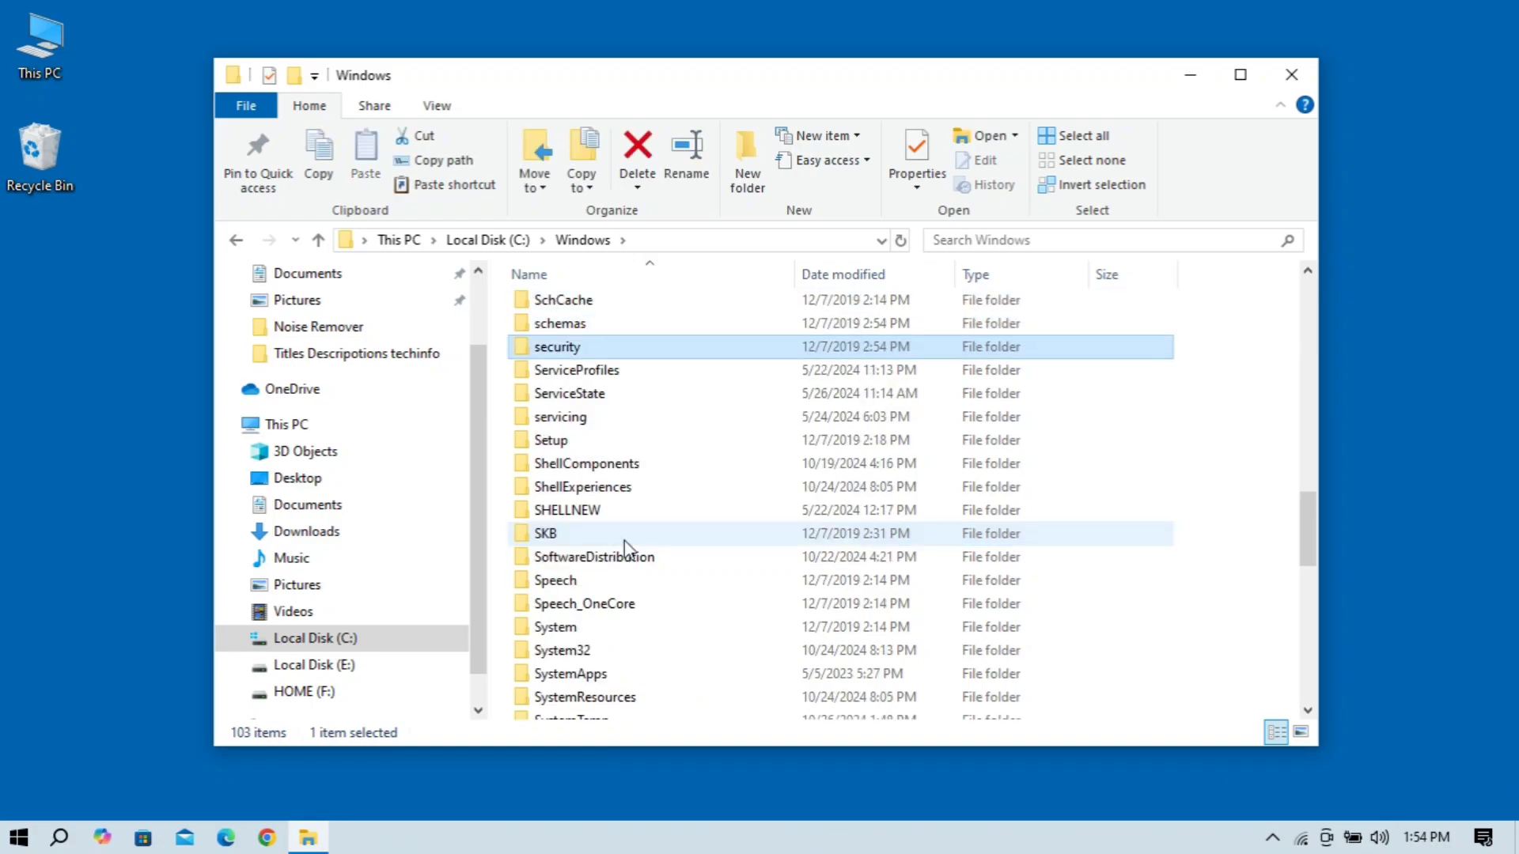
key(s)
click(640, 562)
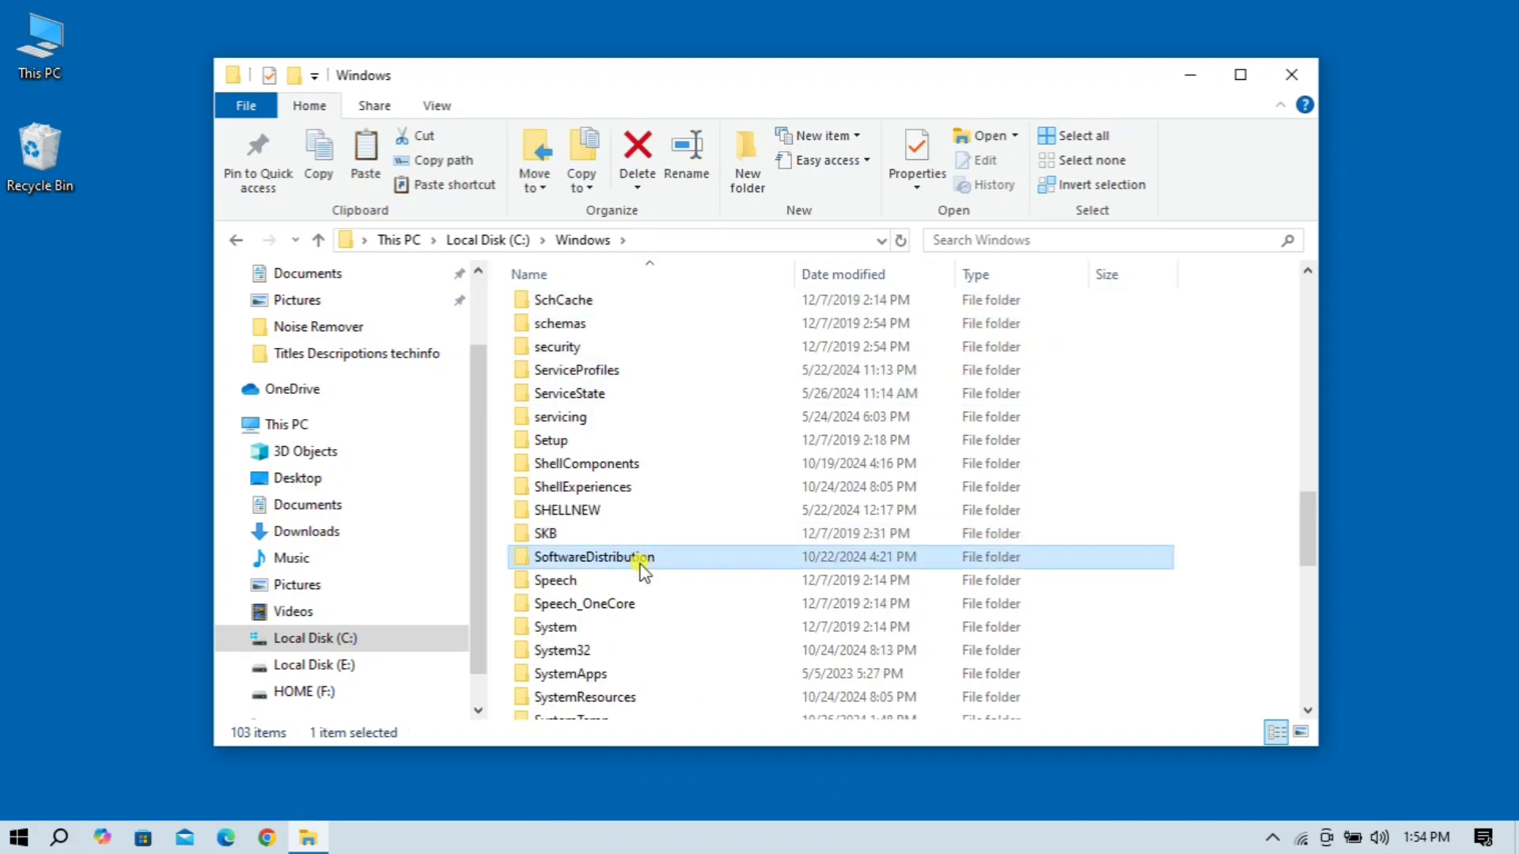
double_click(971, 556)
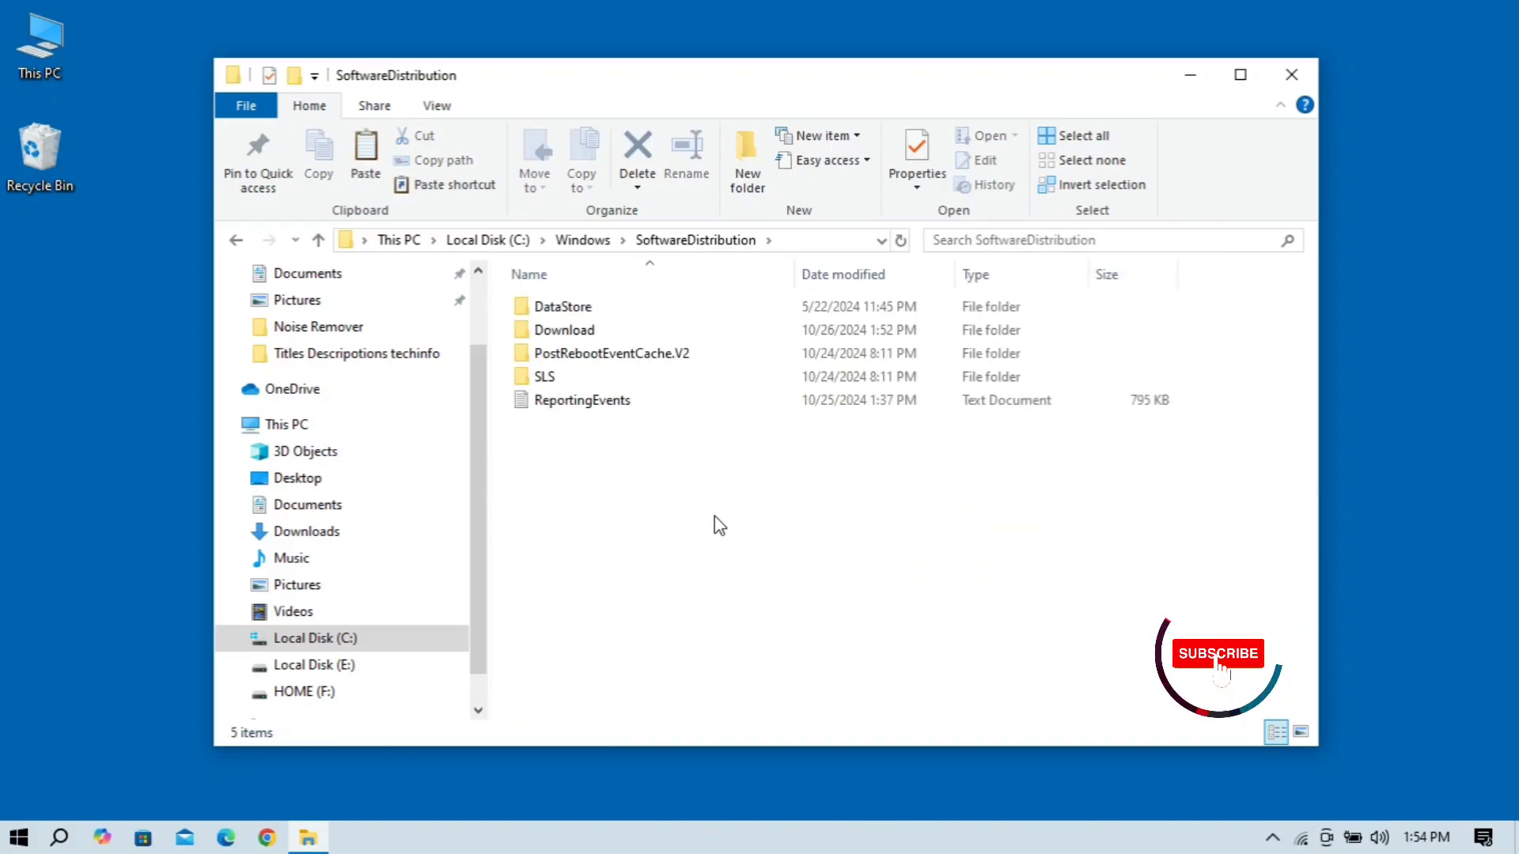
Delete all contents of the SoftwareDistribution folder, skipping every file and folder in use, and close File Explorer
click(554, 352)
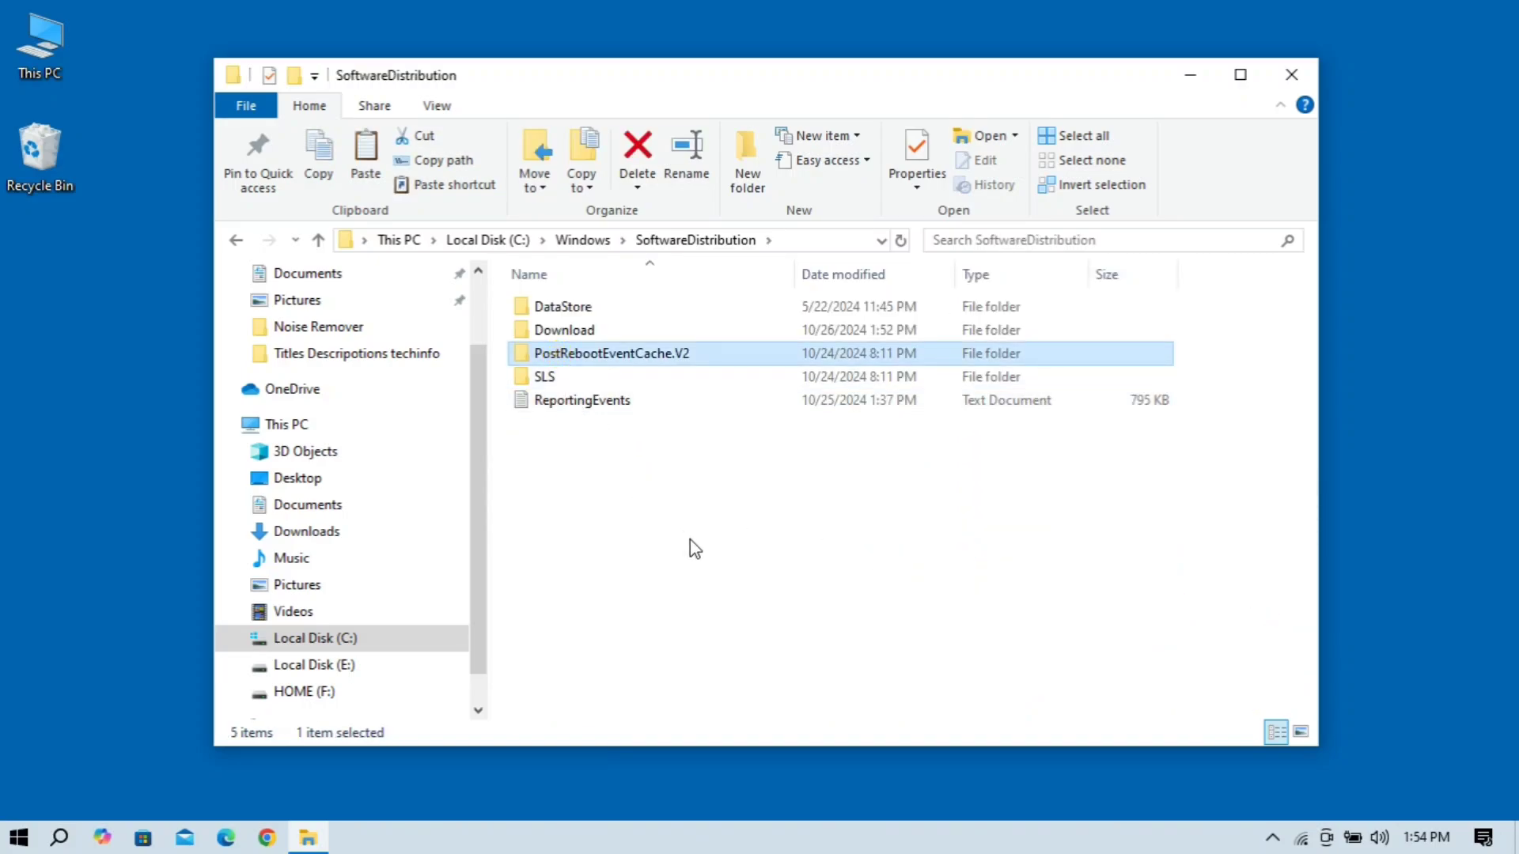
key(ctrl+a)
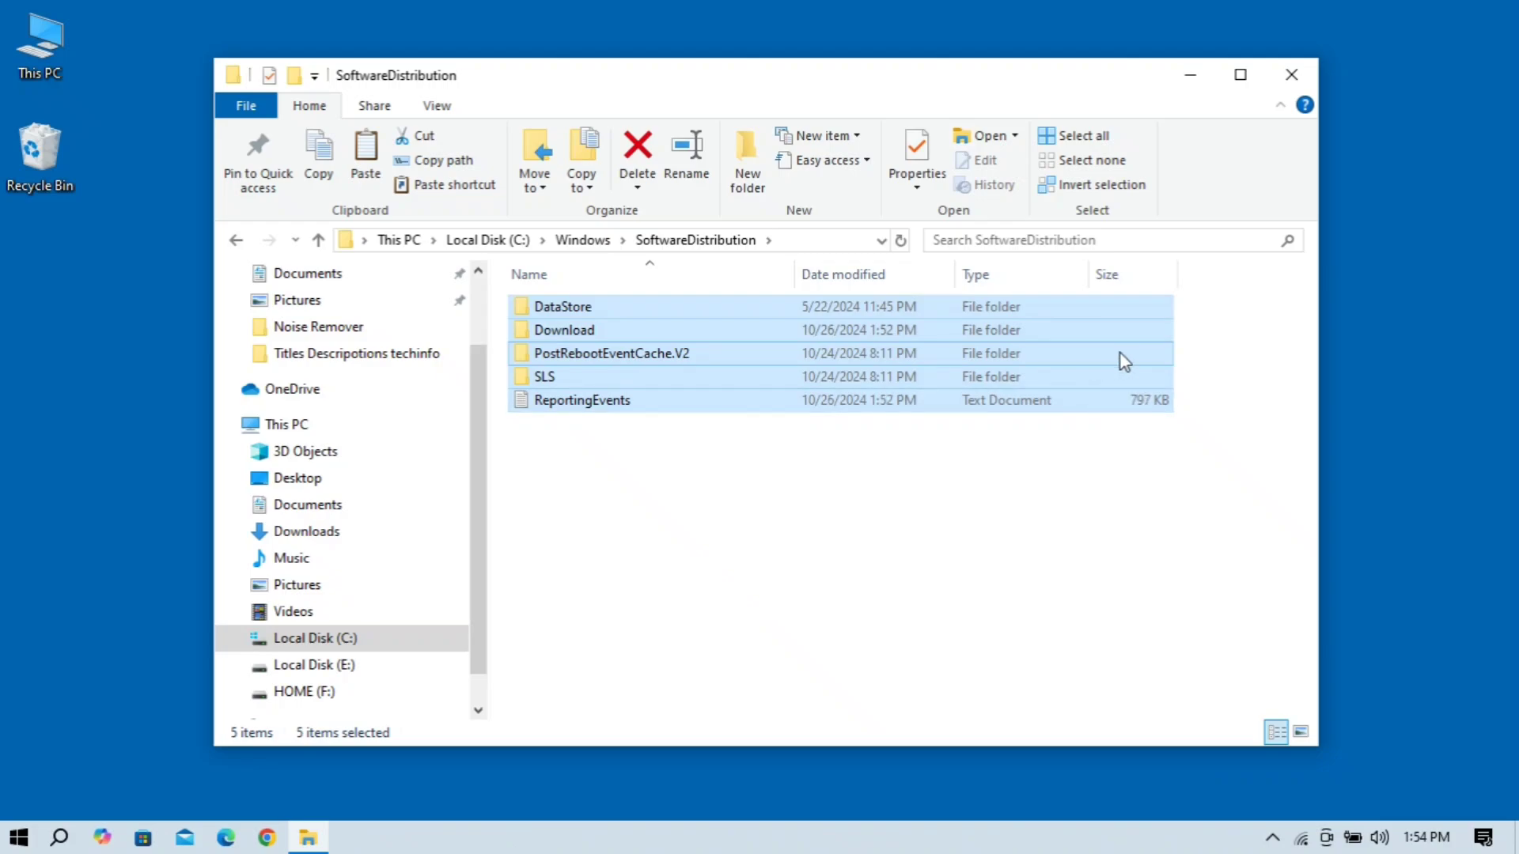
right_click(1120, 353)
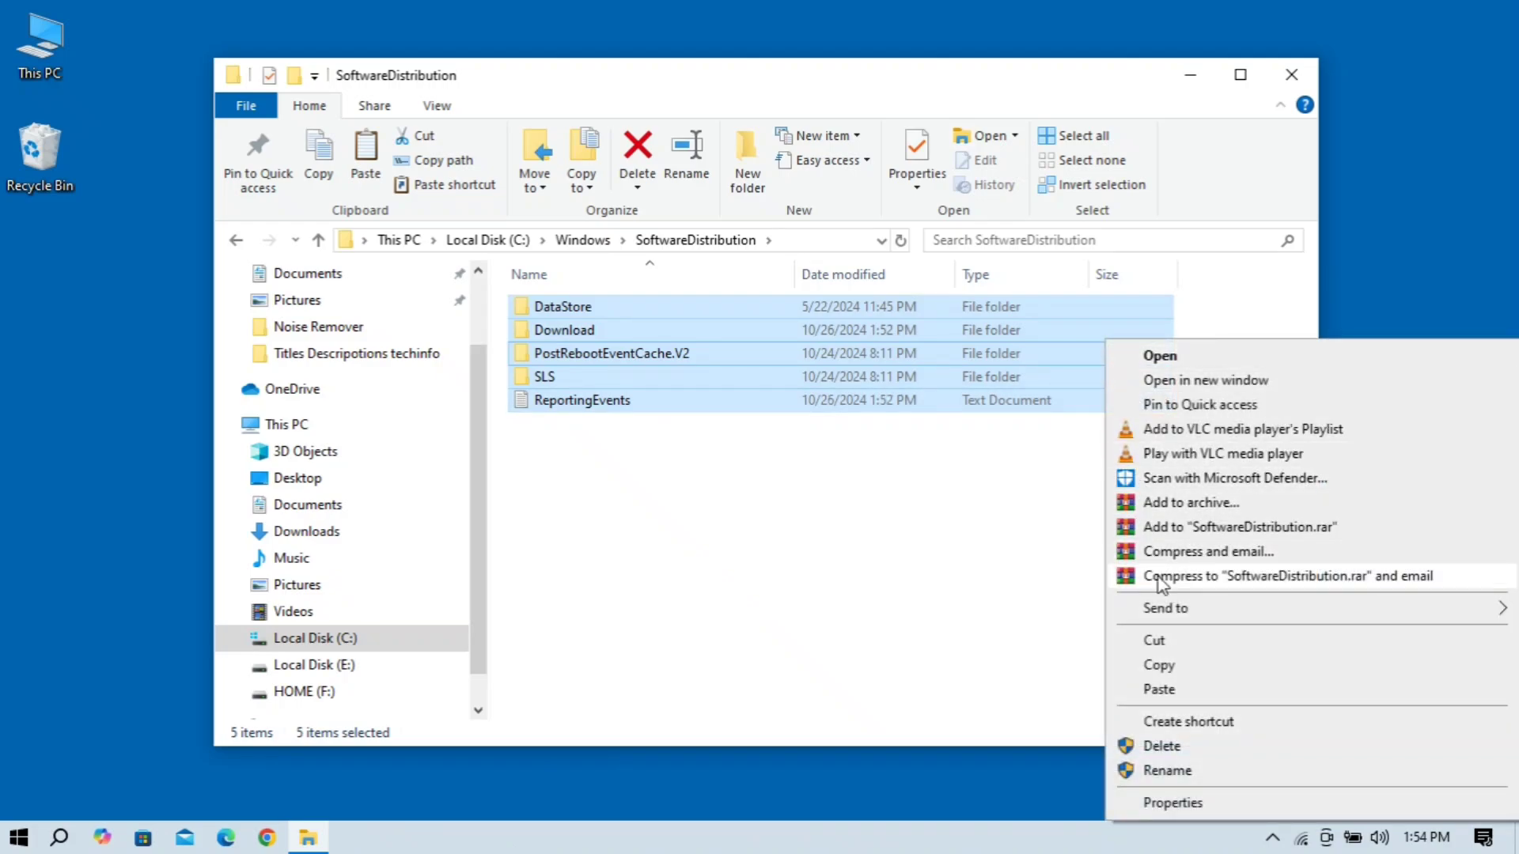
click(1163, 746)
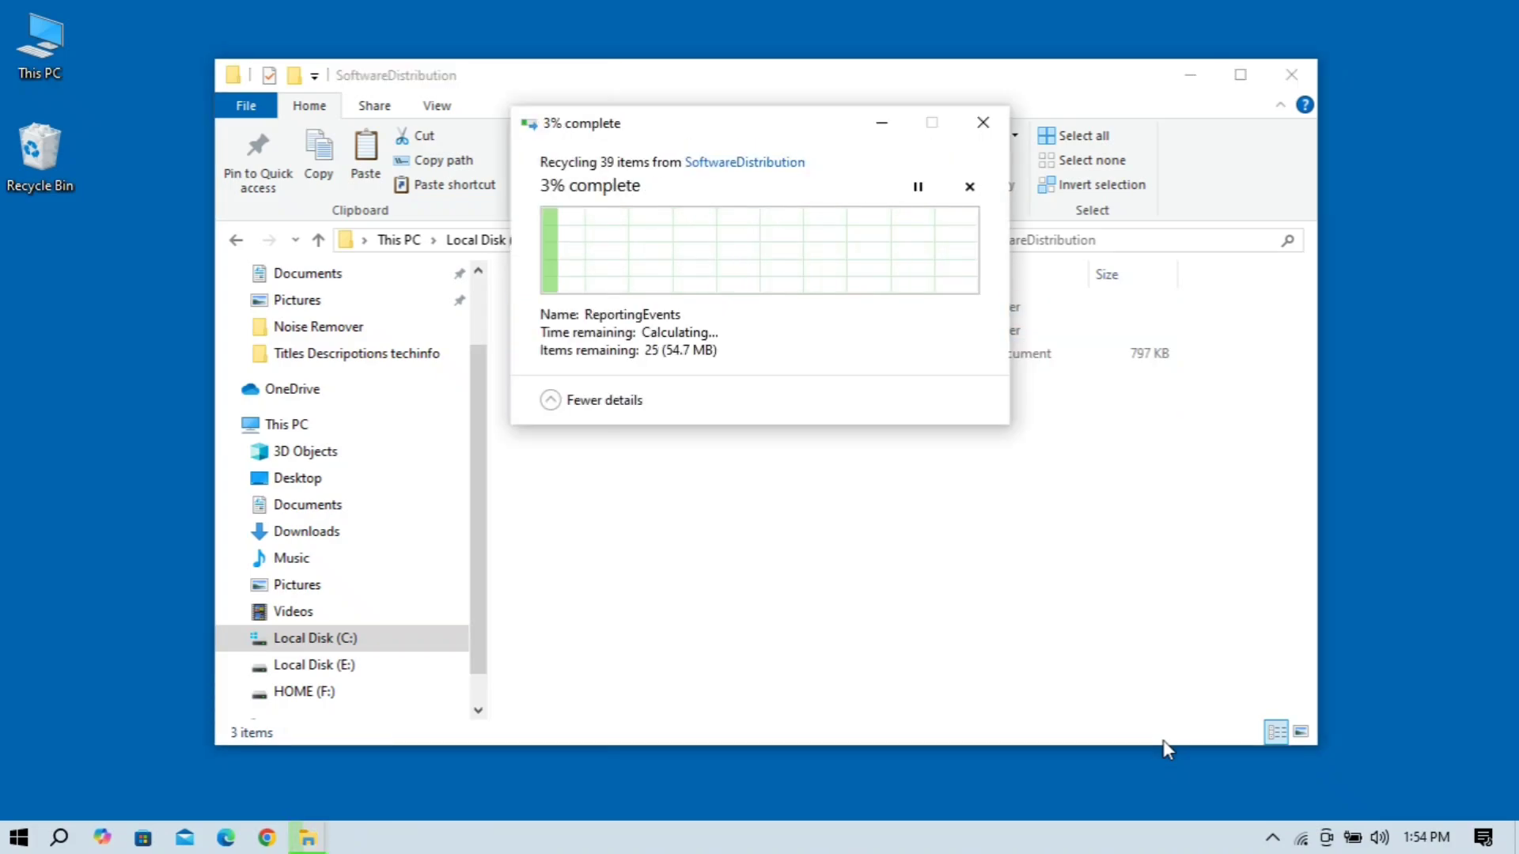
click(548, 331)
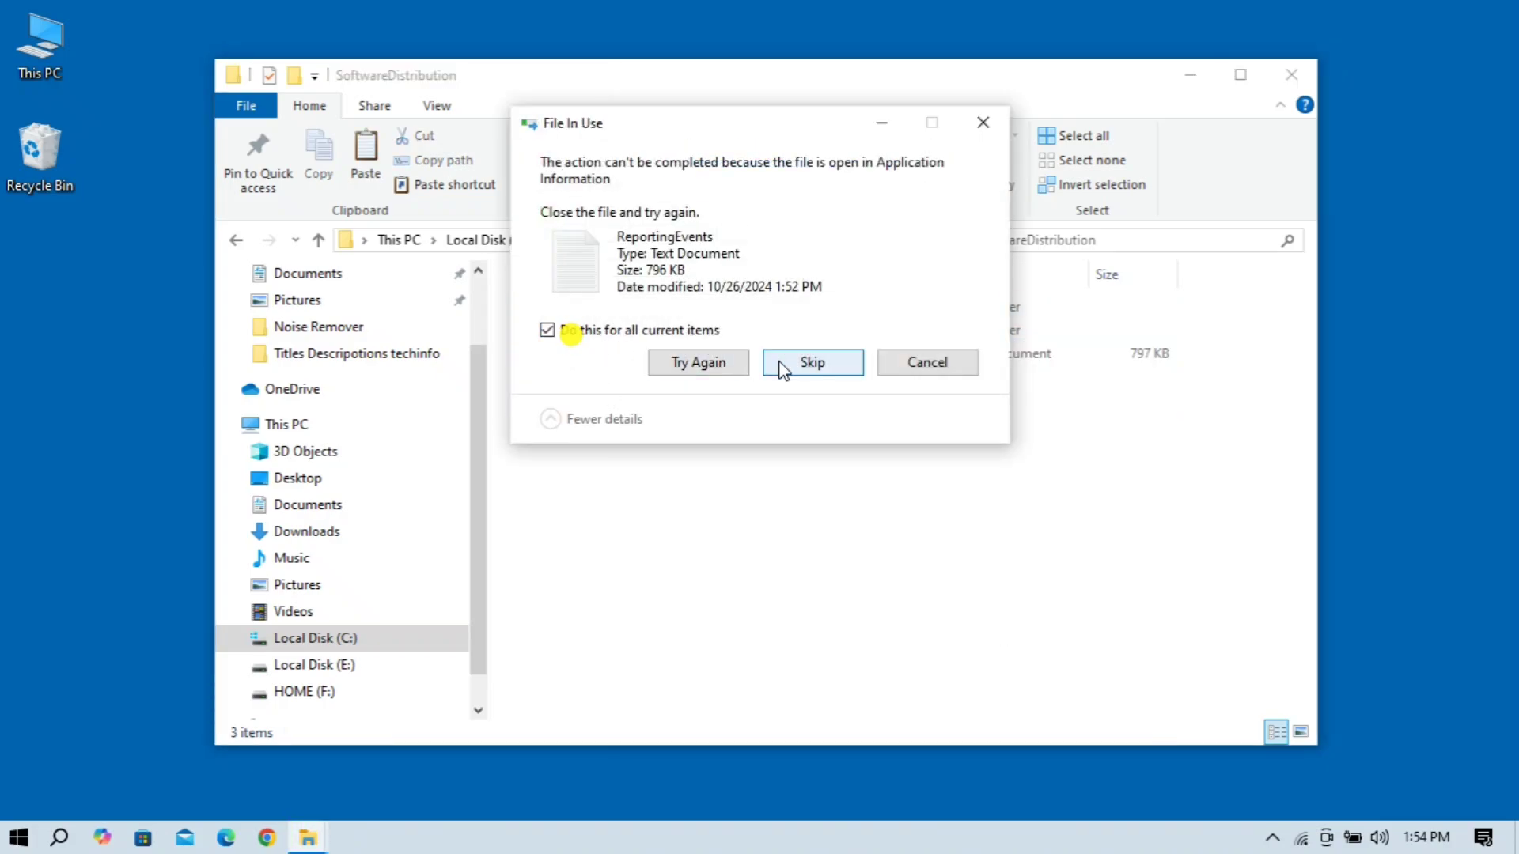
click(815, 366)
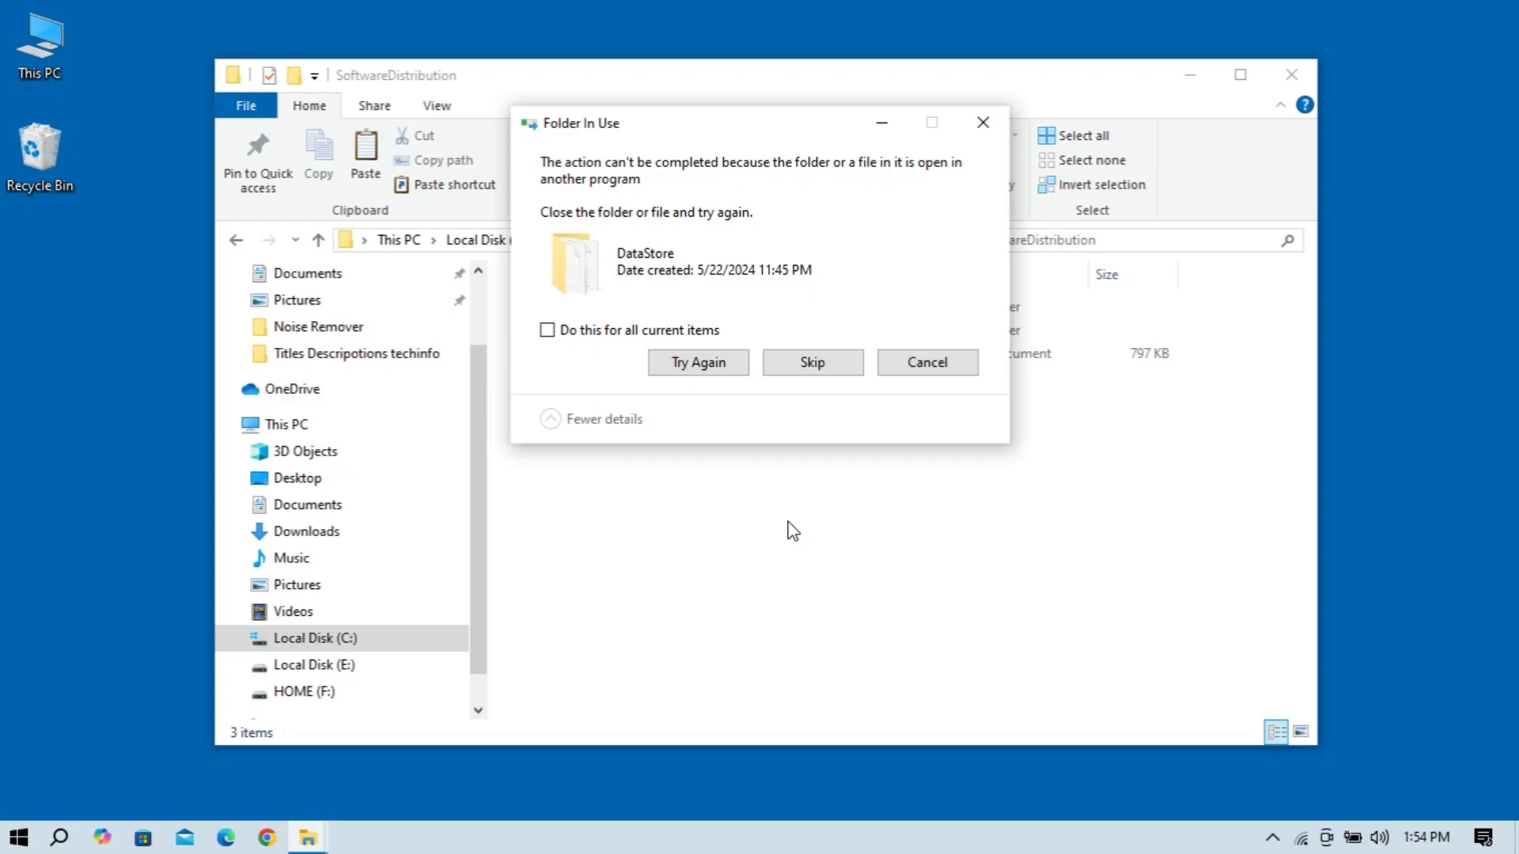
click(669, 329)
click(814, 362)
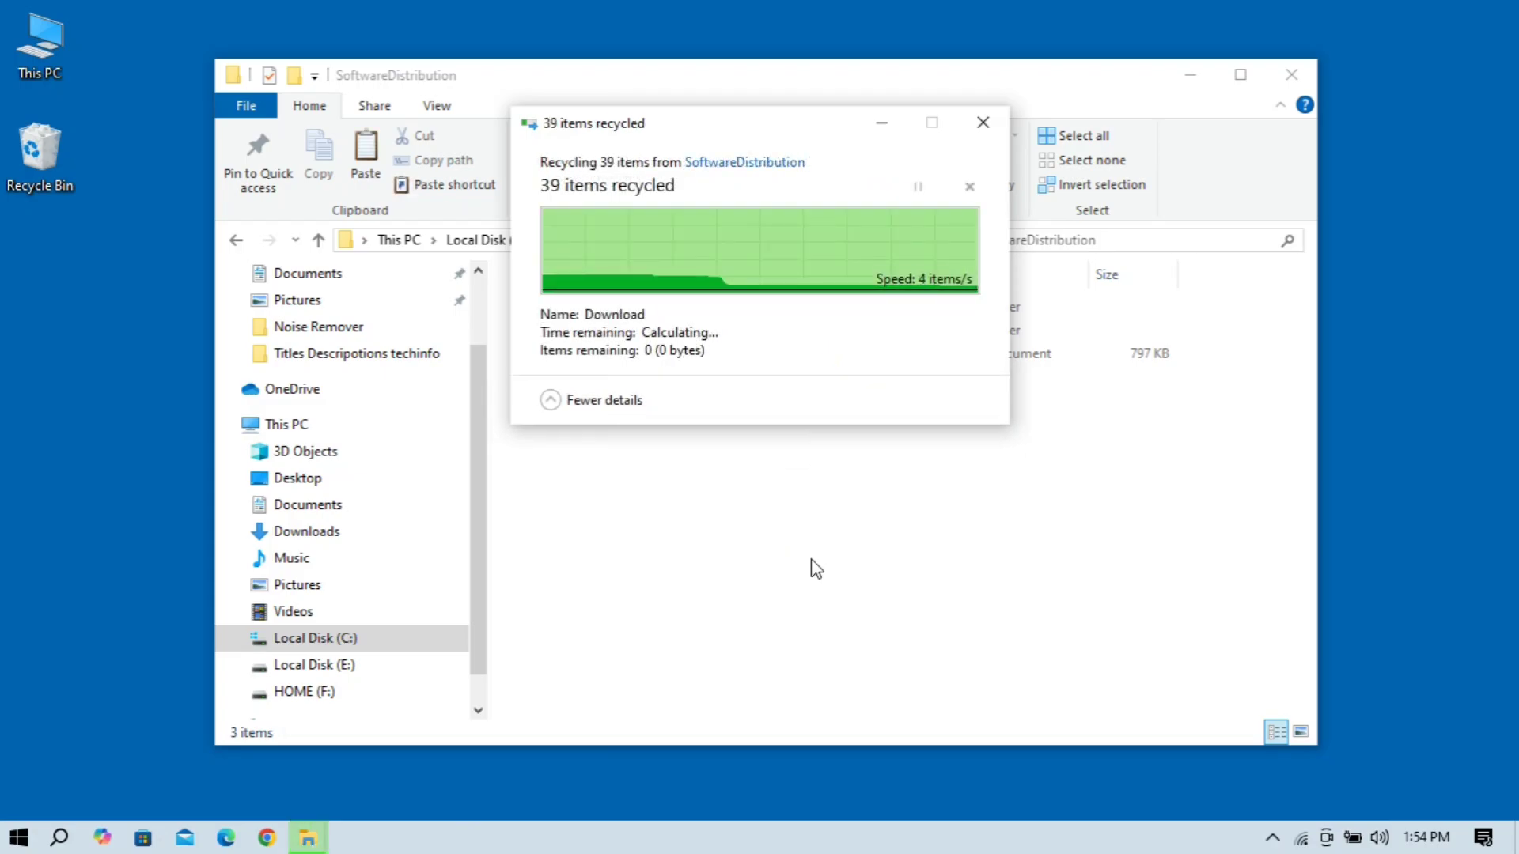
click(1290, 76)
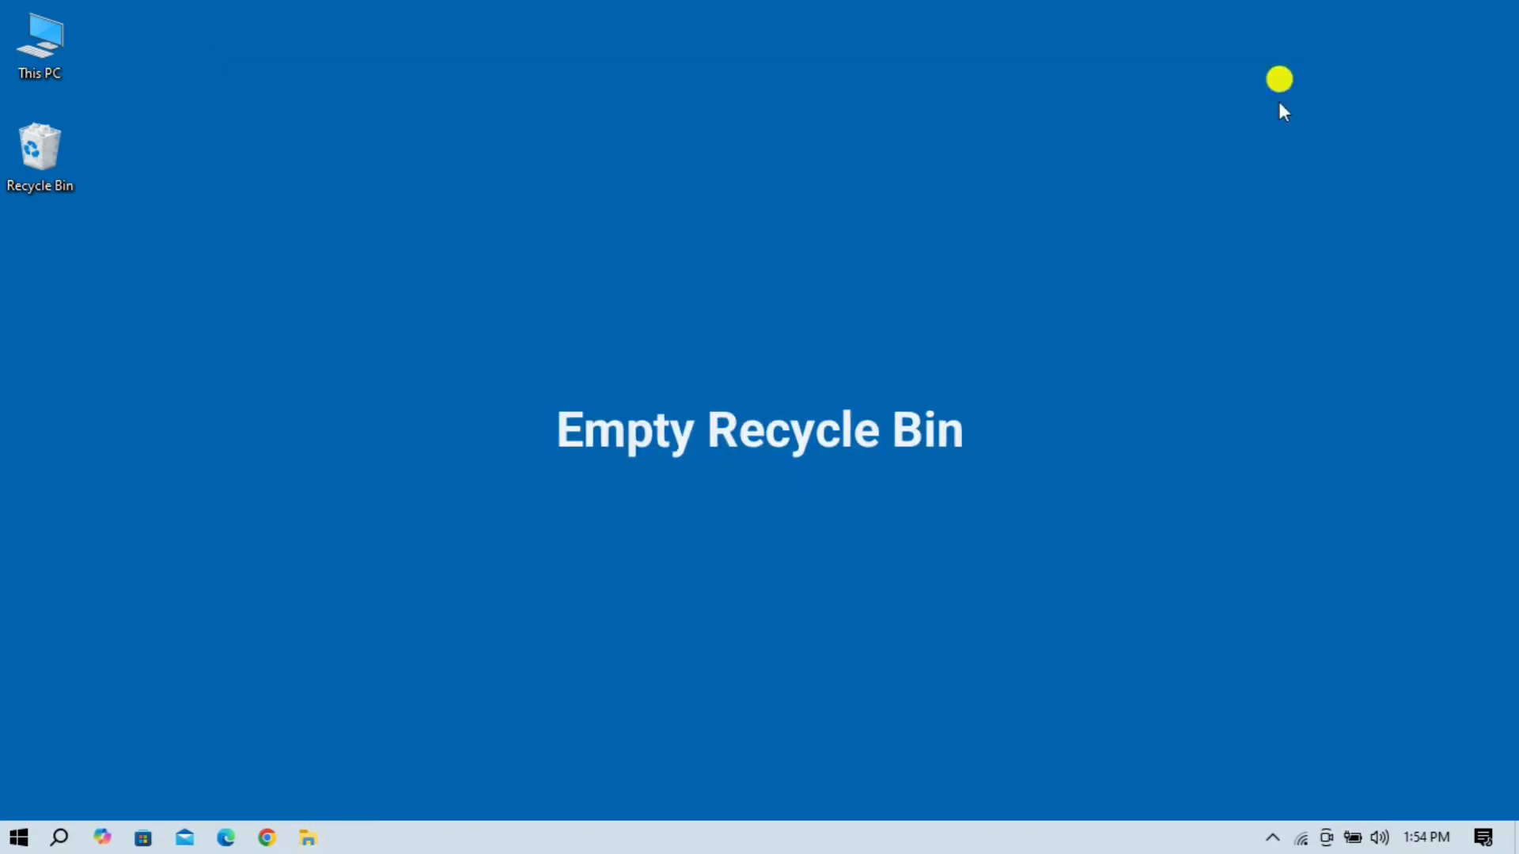
Empty the Recycle Bin, permanently deleting all of its items
right_click(58, 132)
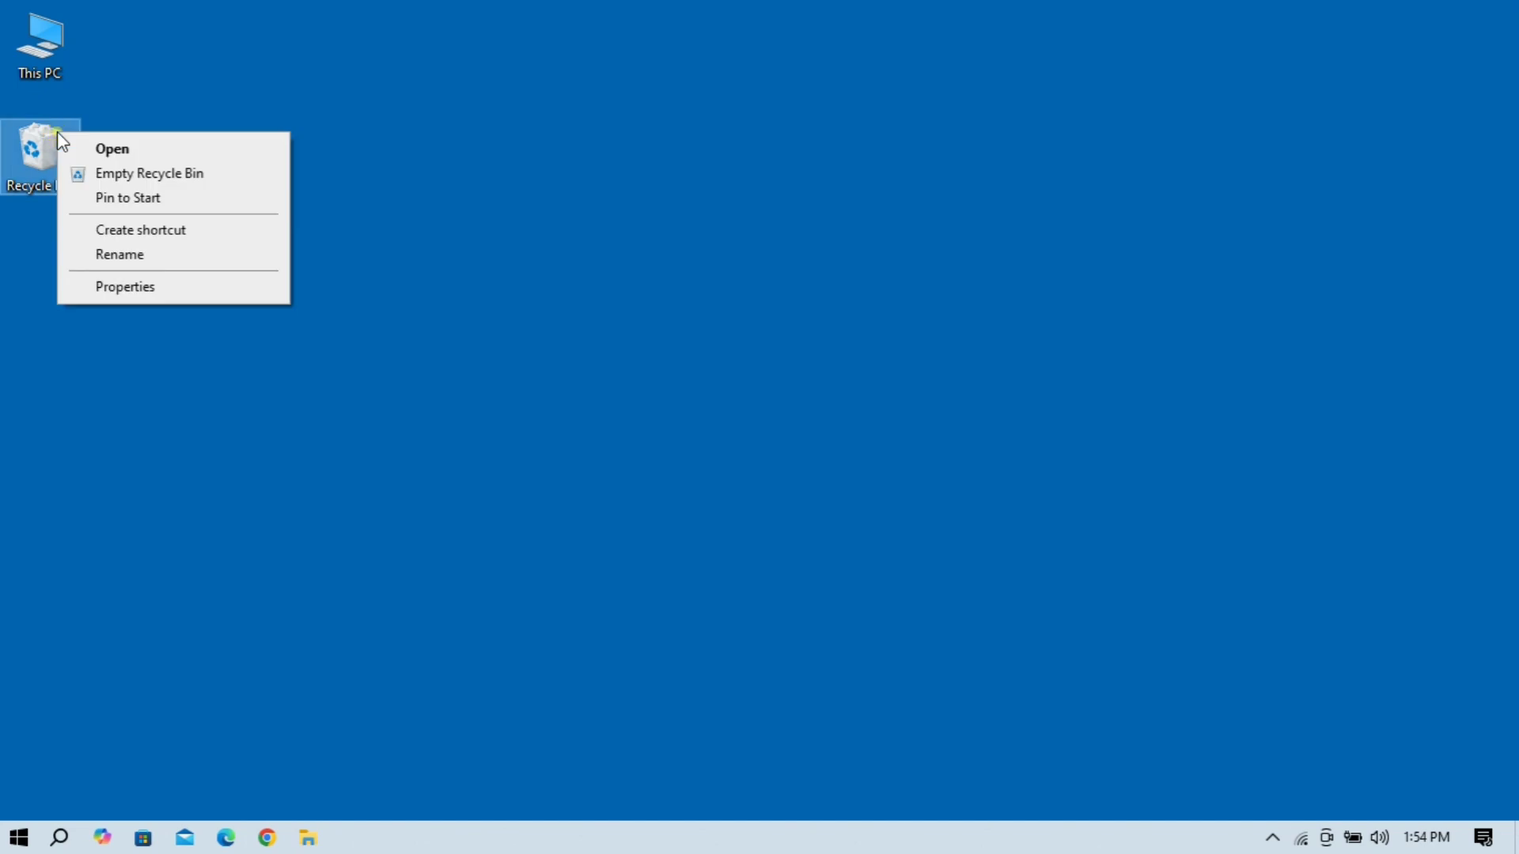
click(215, 178)
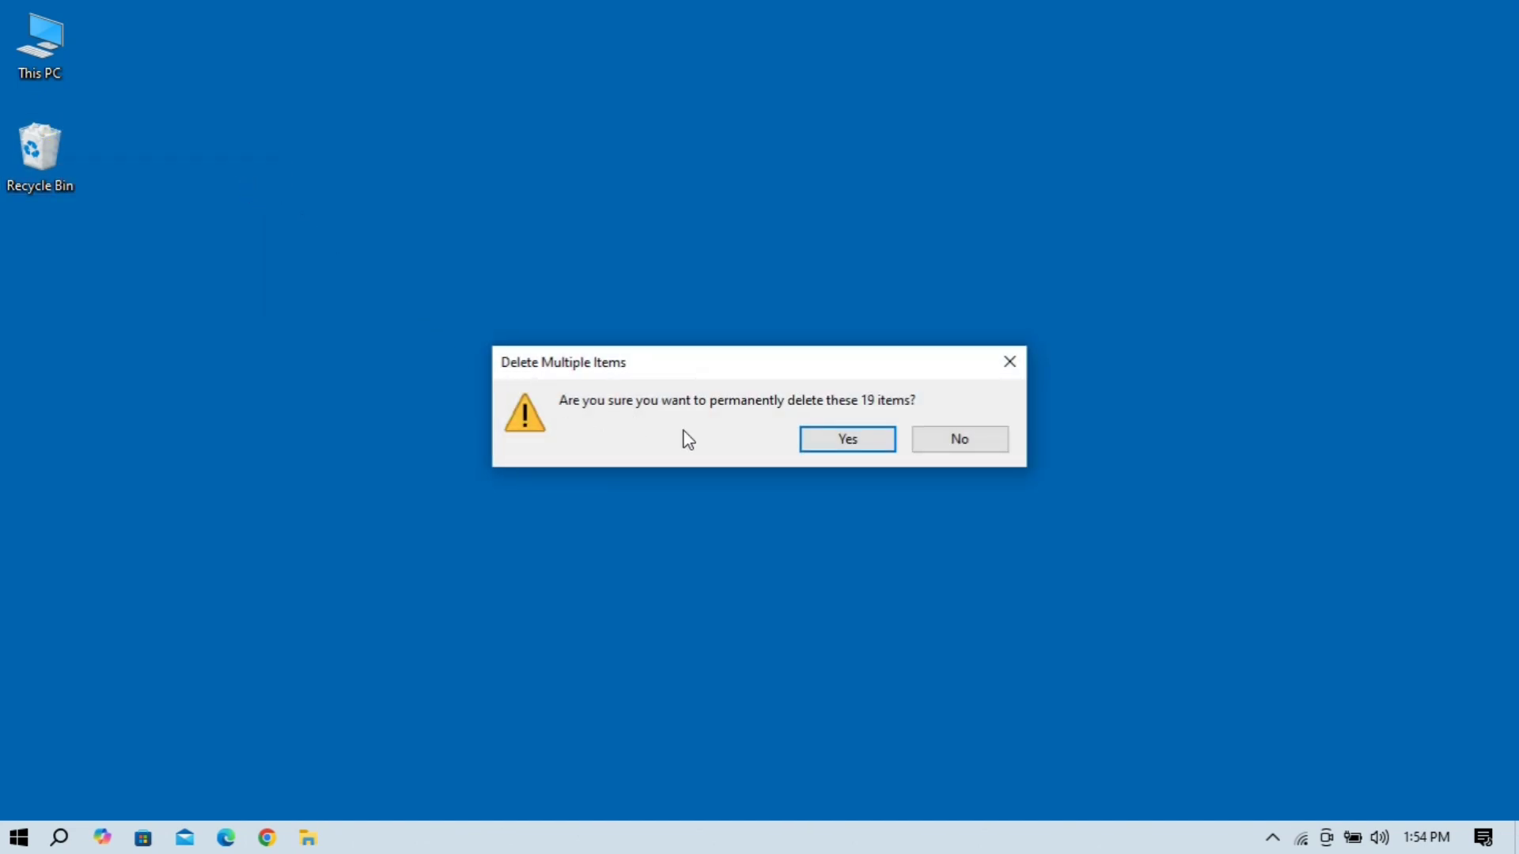
click(813, 440)
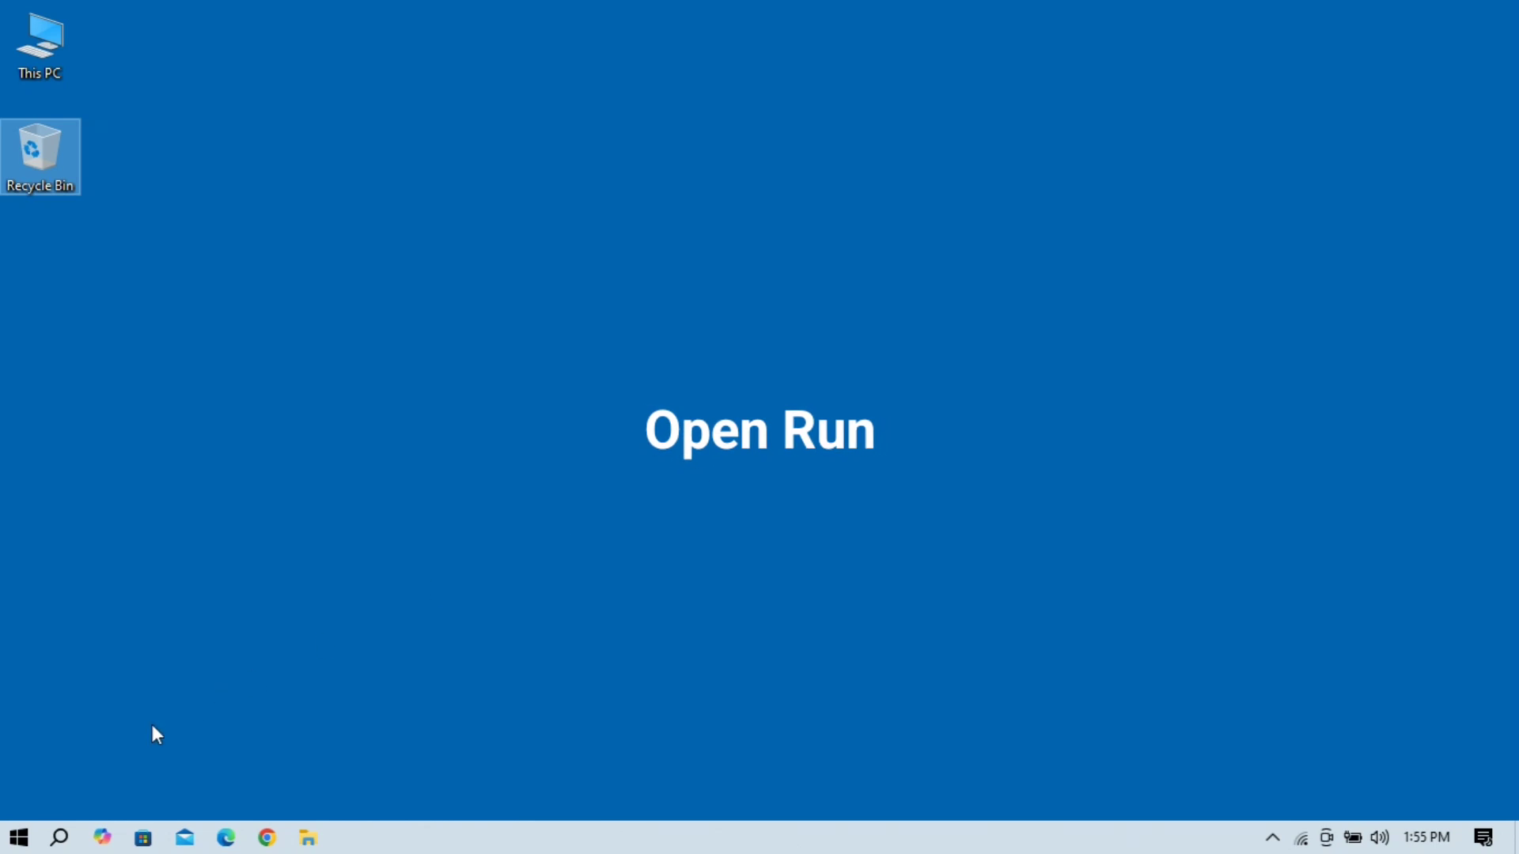
Launch the Local Group Policy Editor by running gpedit.msc, and maximize its window
right_click(19, 844)
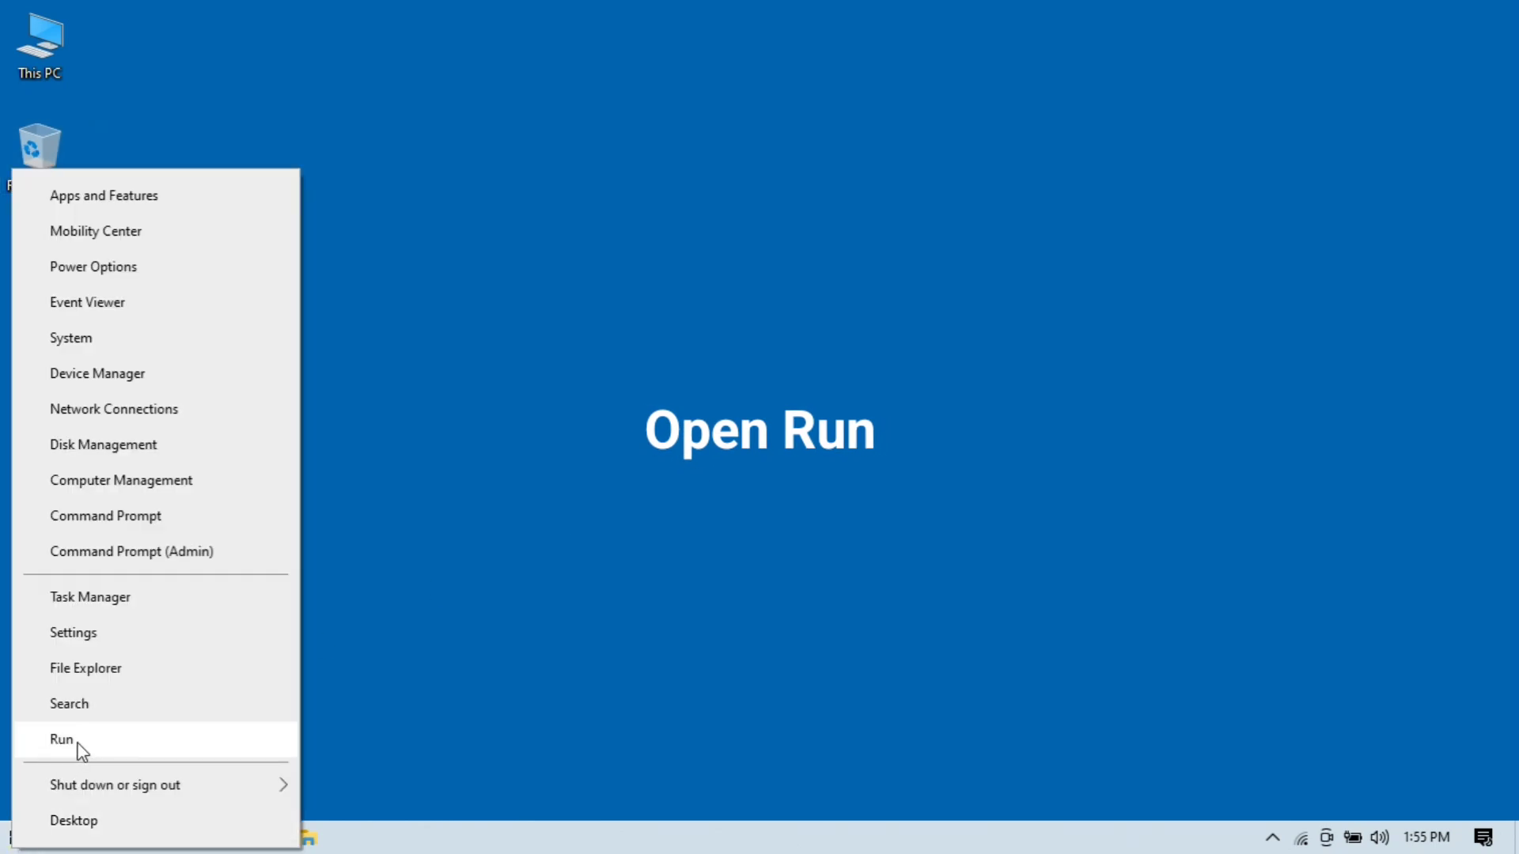
click(252, 739)
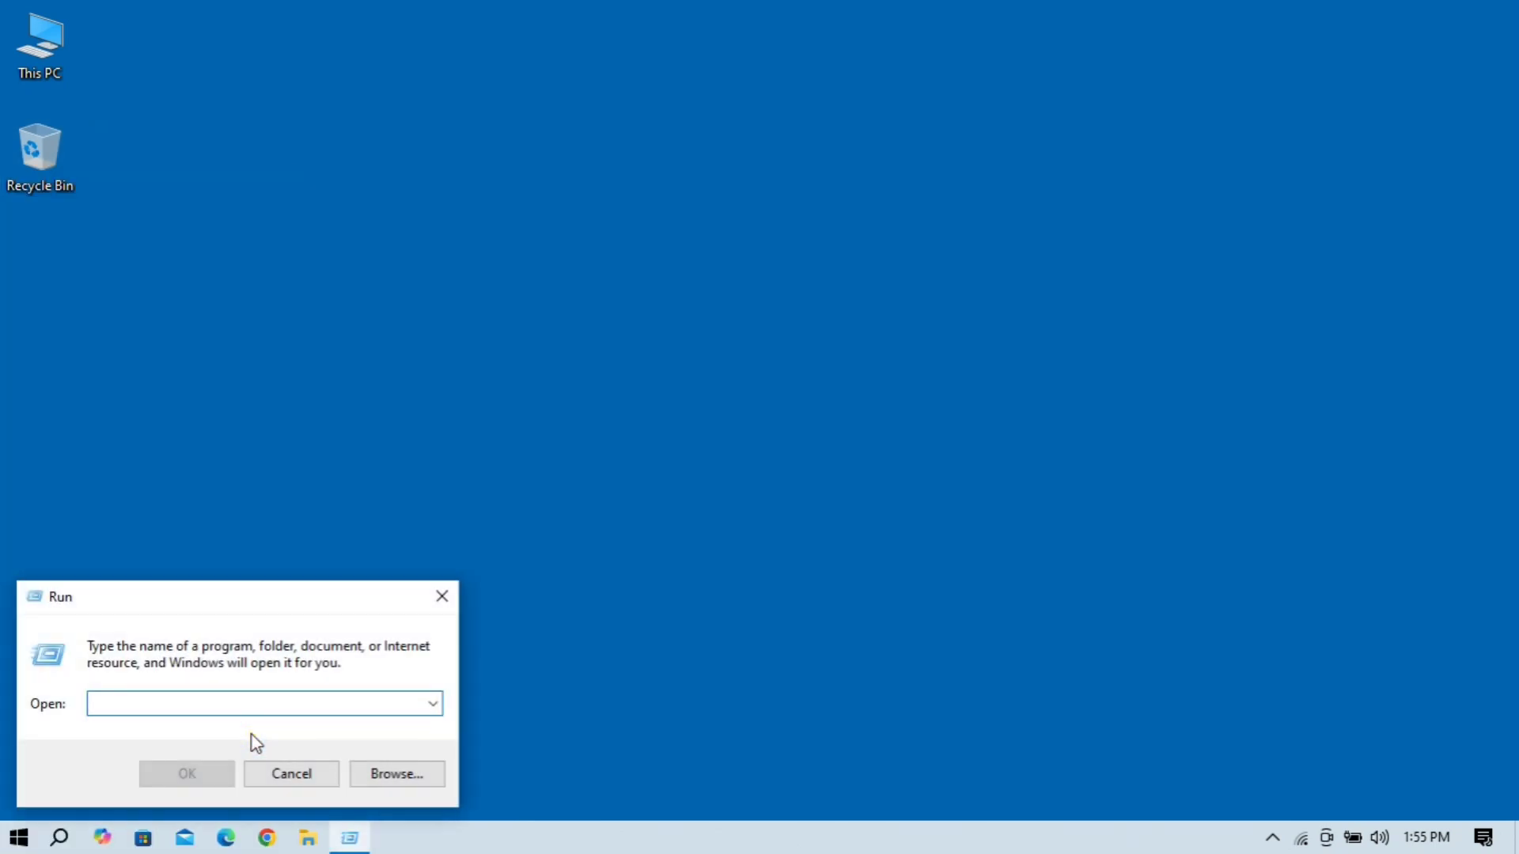
text(gped)
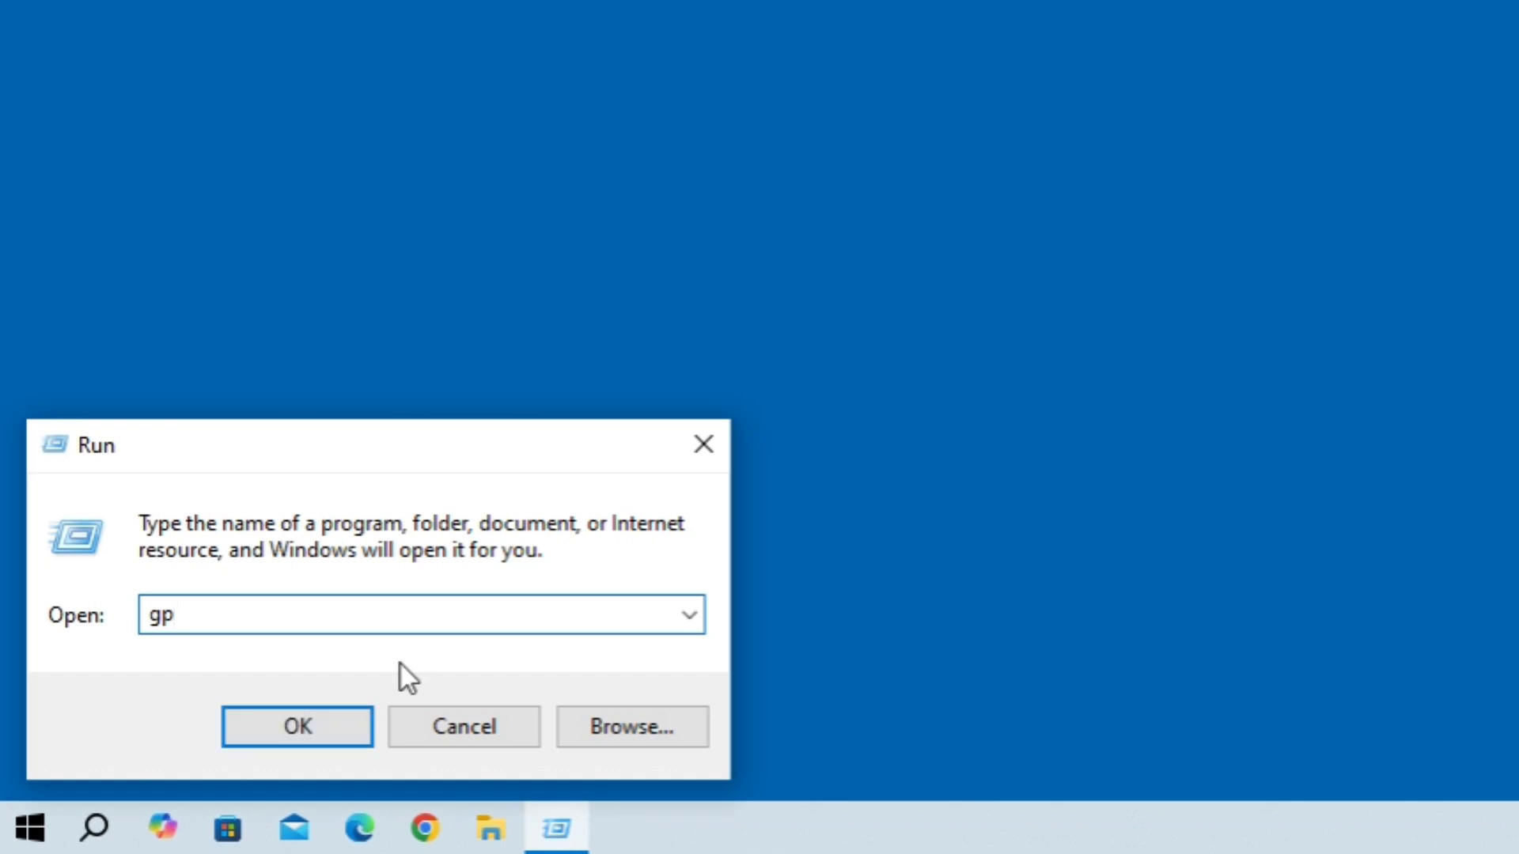
text(it.msc)
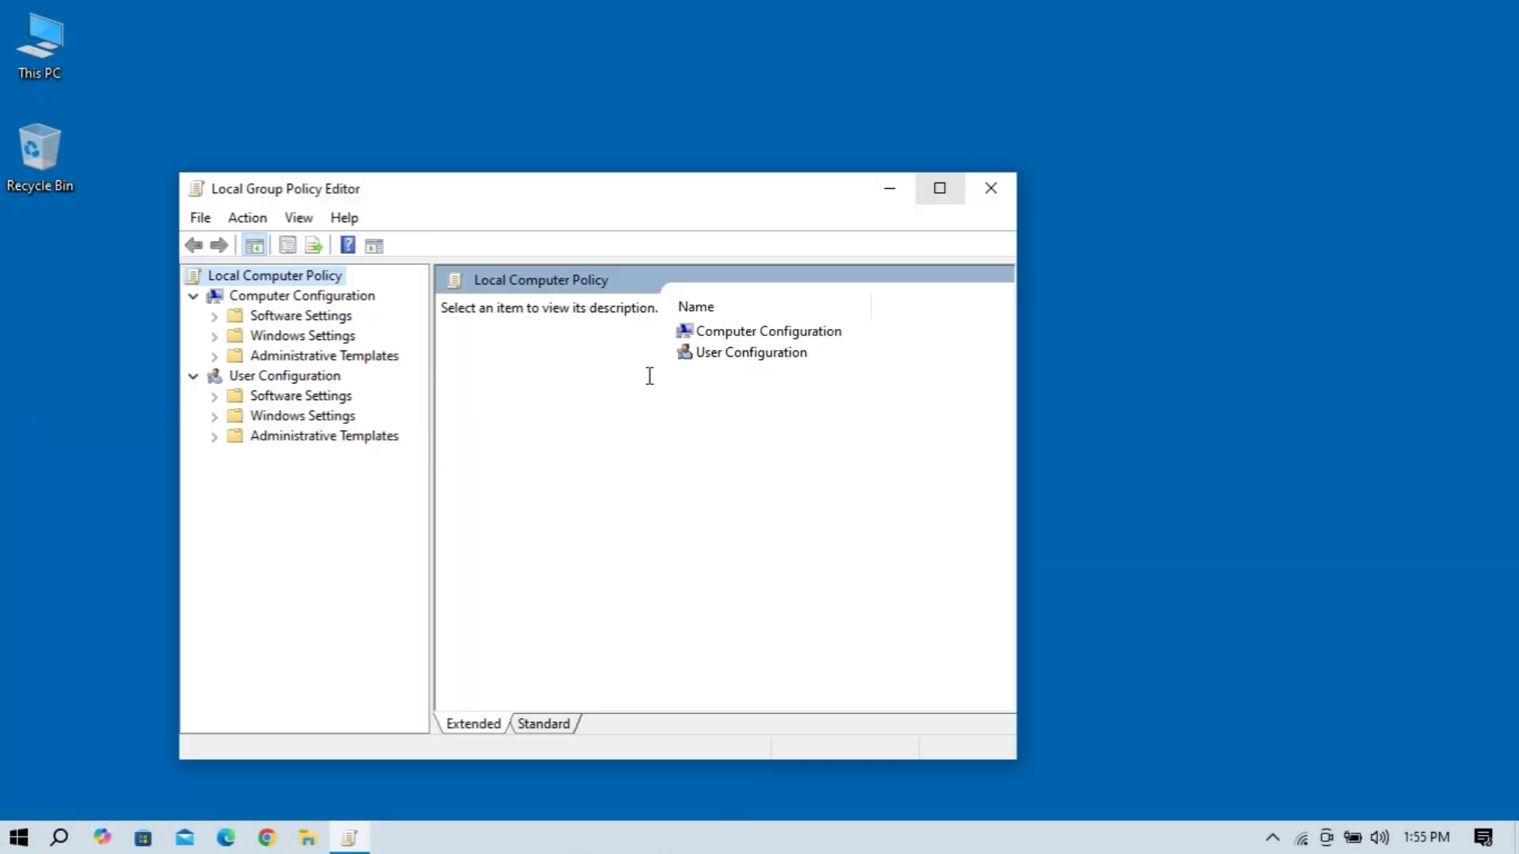
click(942, 197)
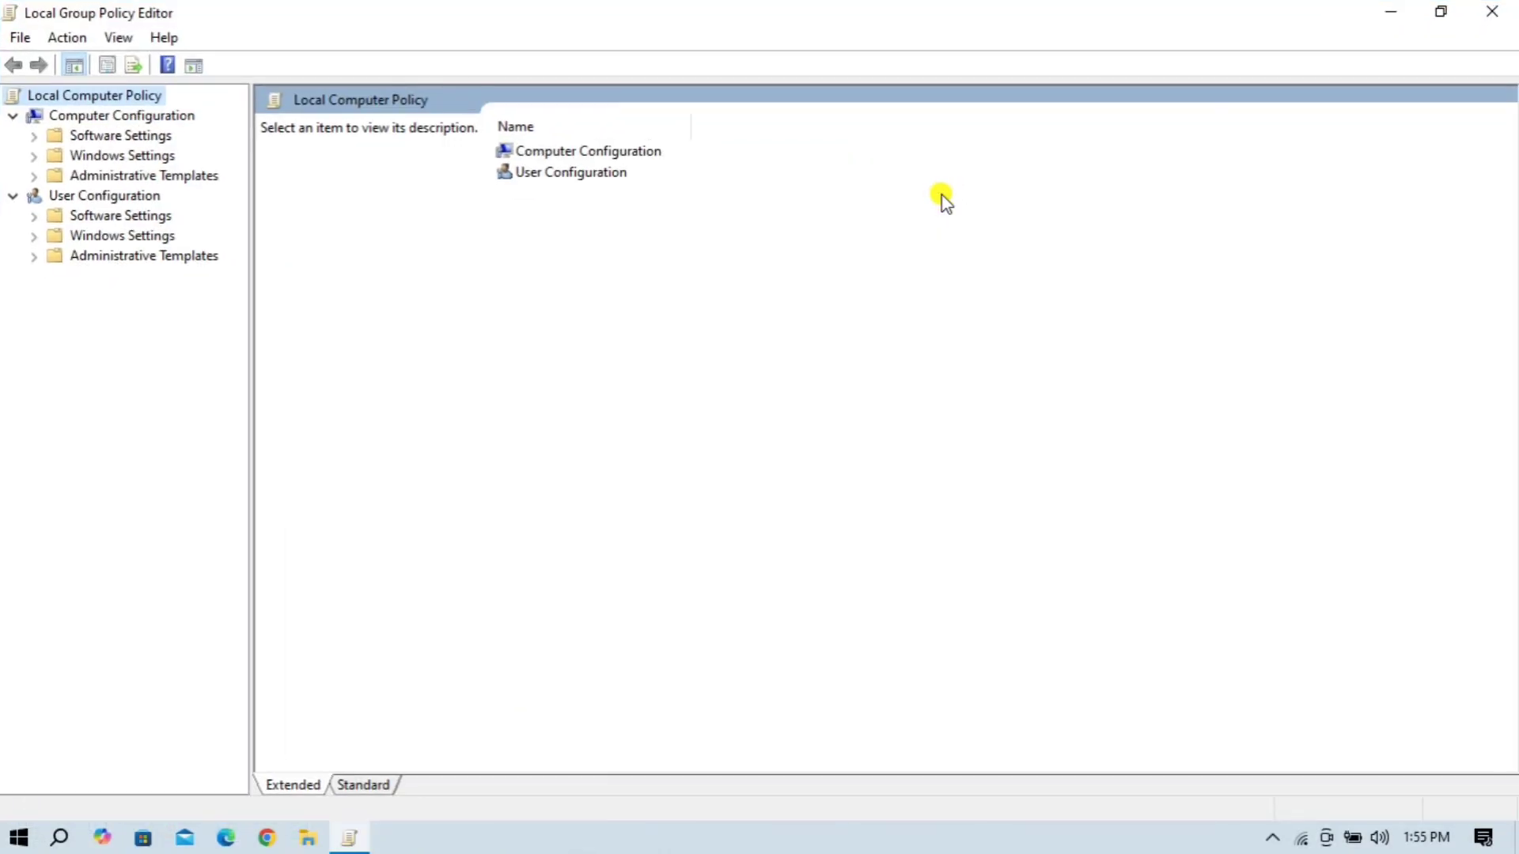
Open the Windows Update policies in Windows Components under the Computer Configuration administrative templates
click(76, 177)
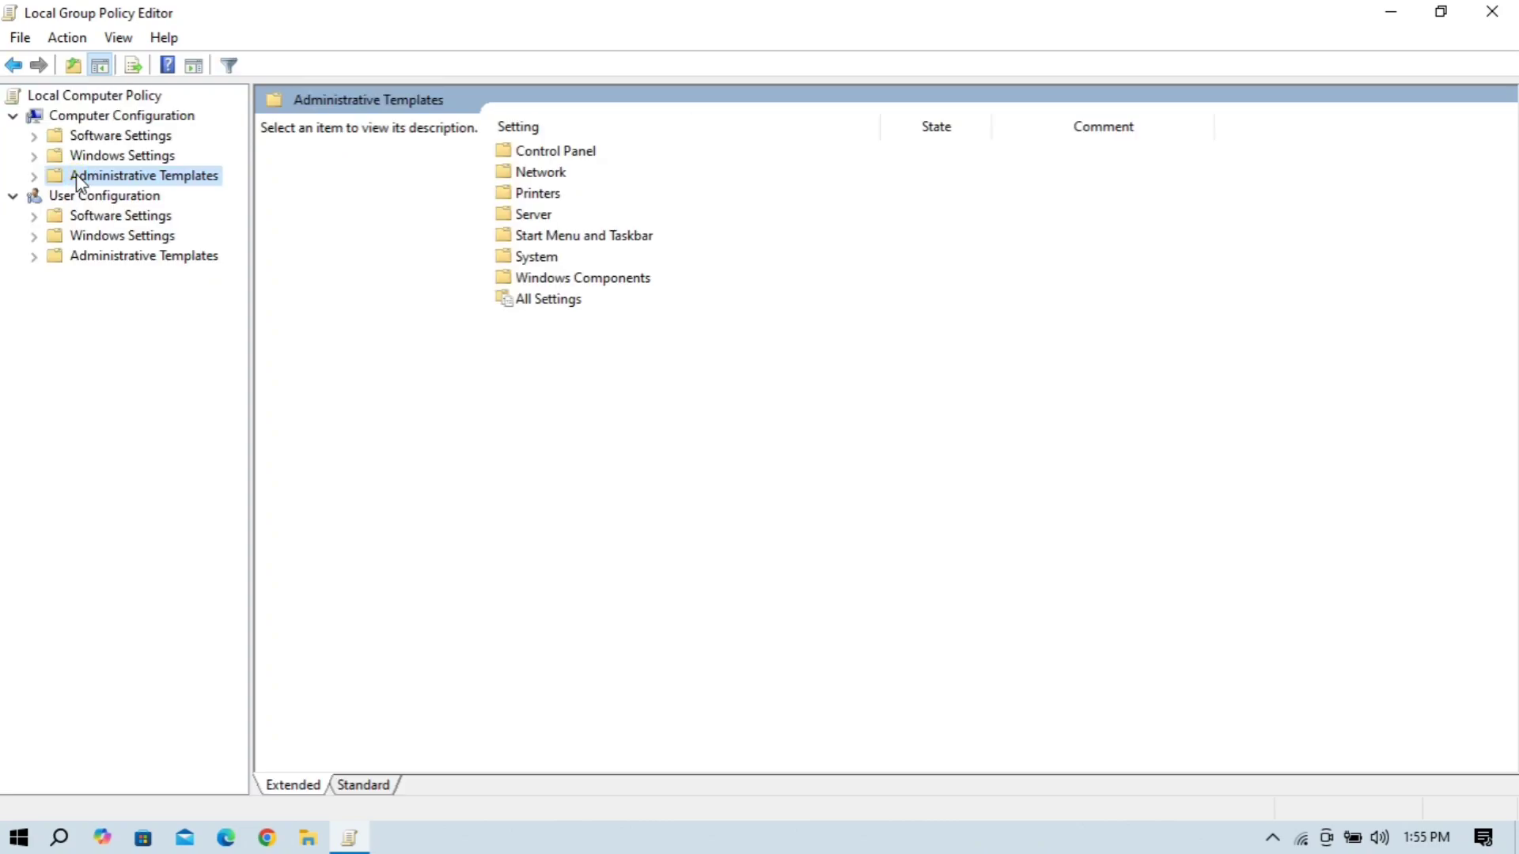
click(643, 281)
double_click(642, 281)
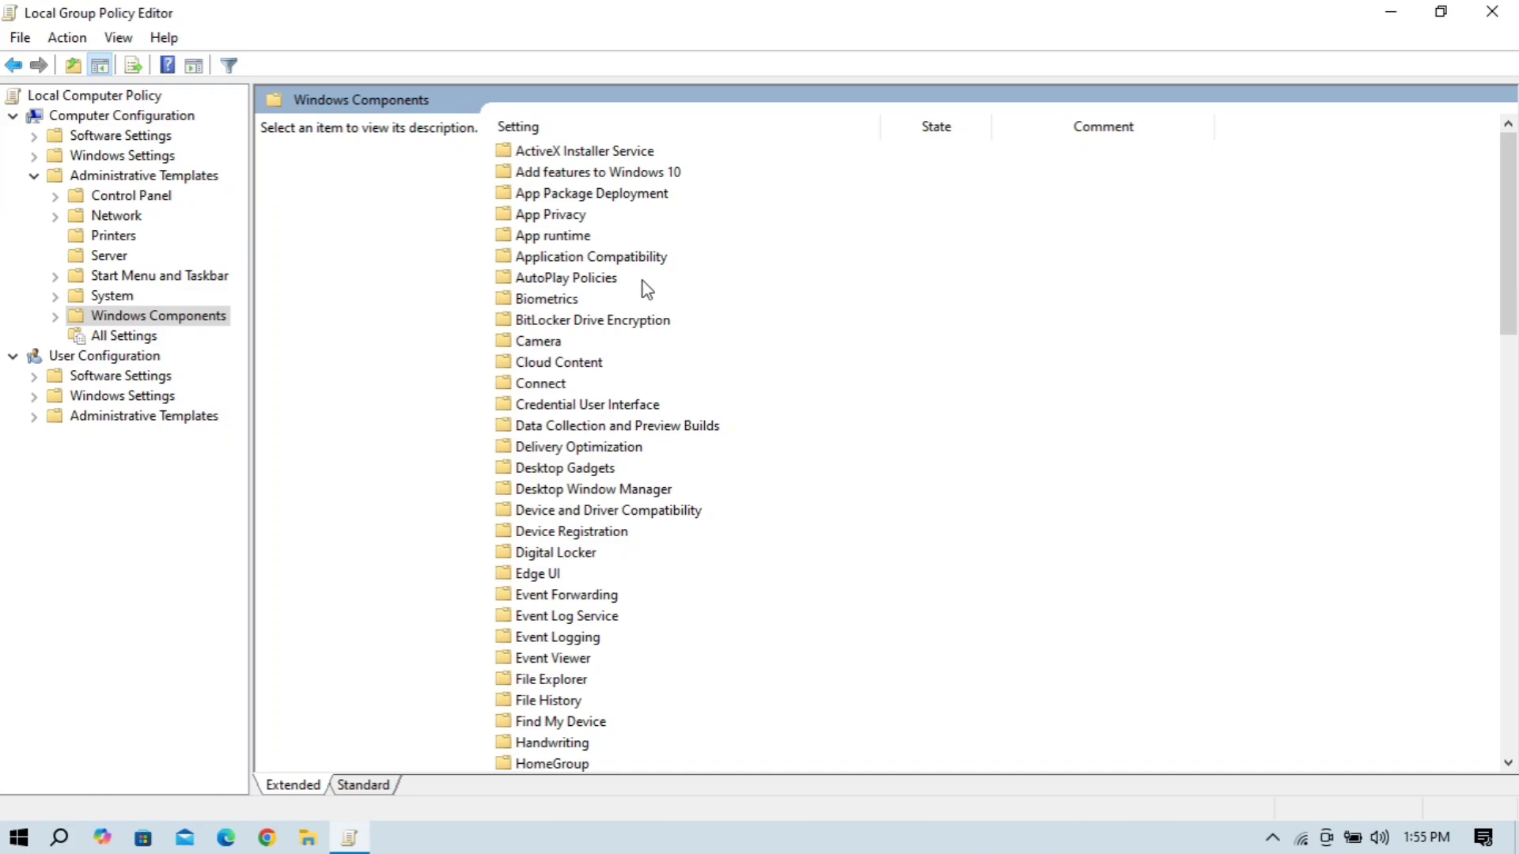
scroll(633, 377, down, 12)
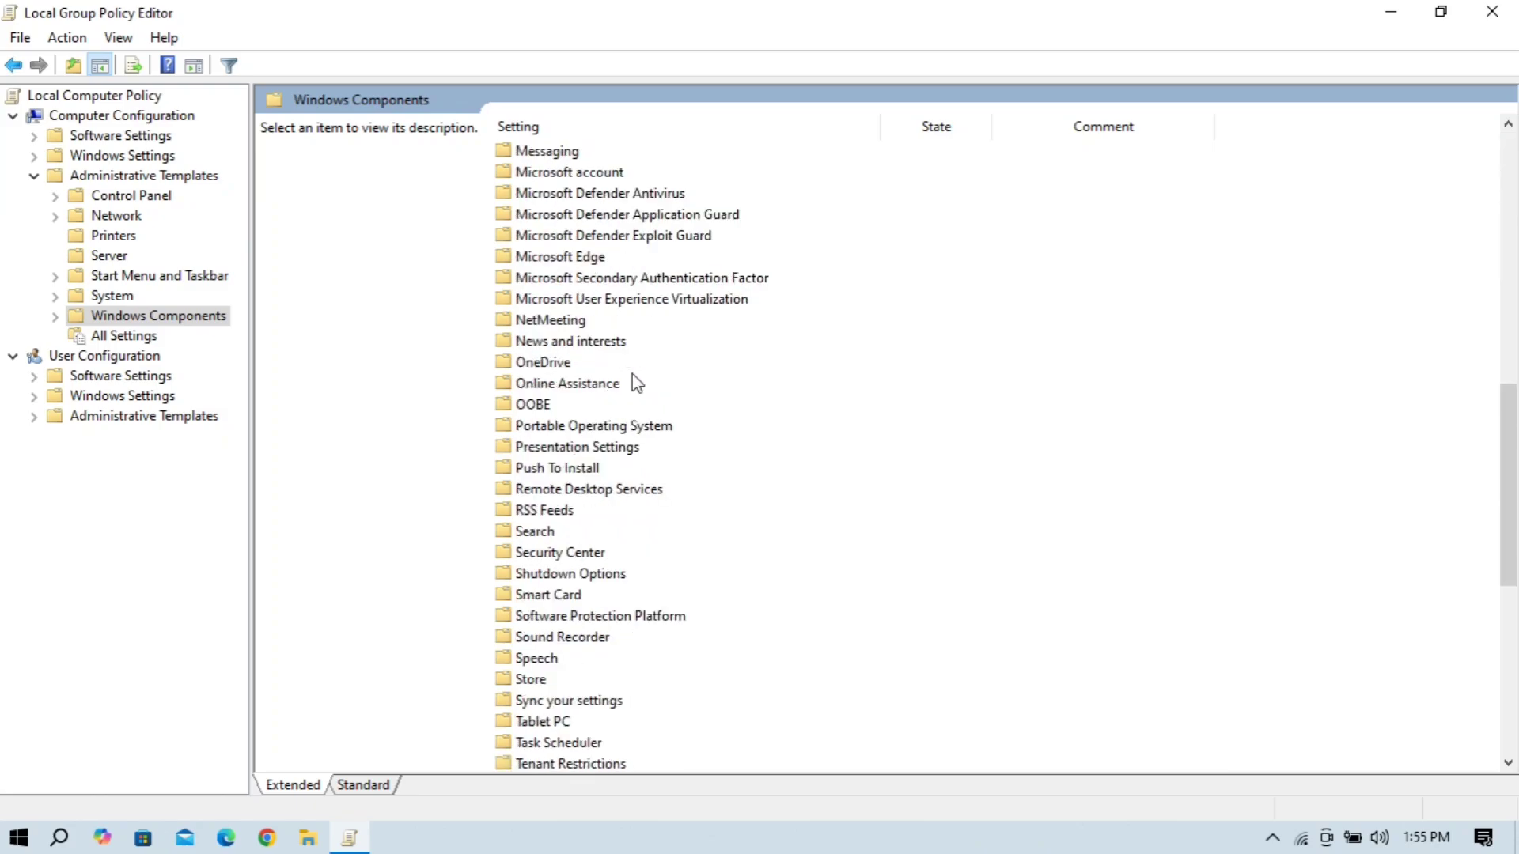
scroll(632, 377, down, 8)
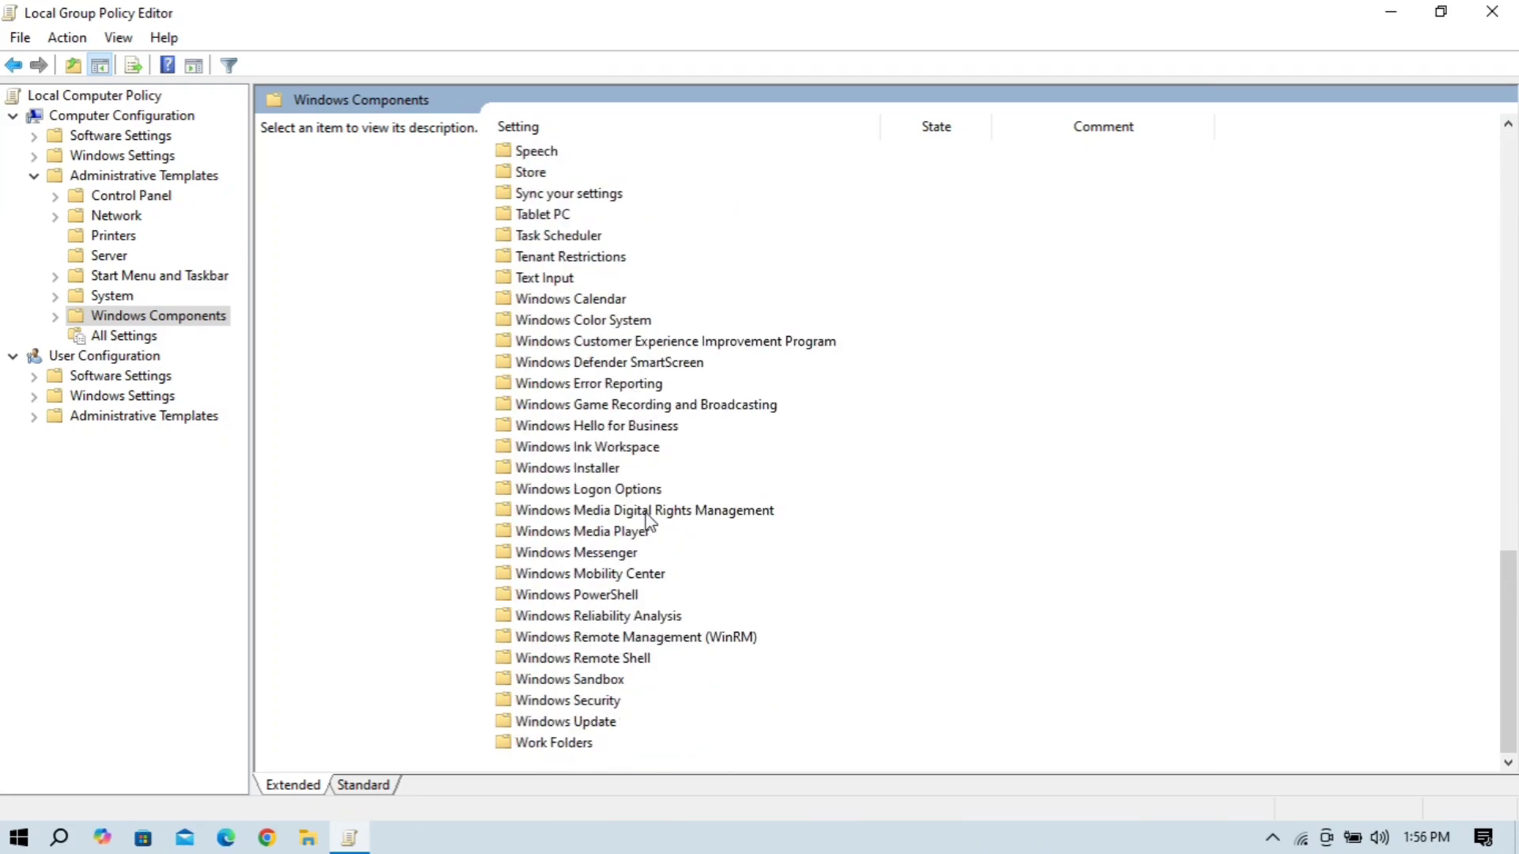
click(608, 720)
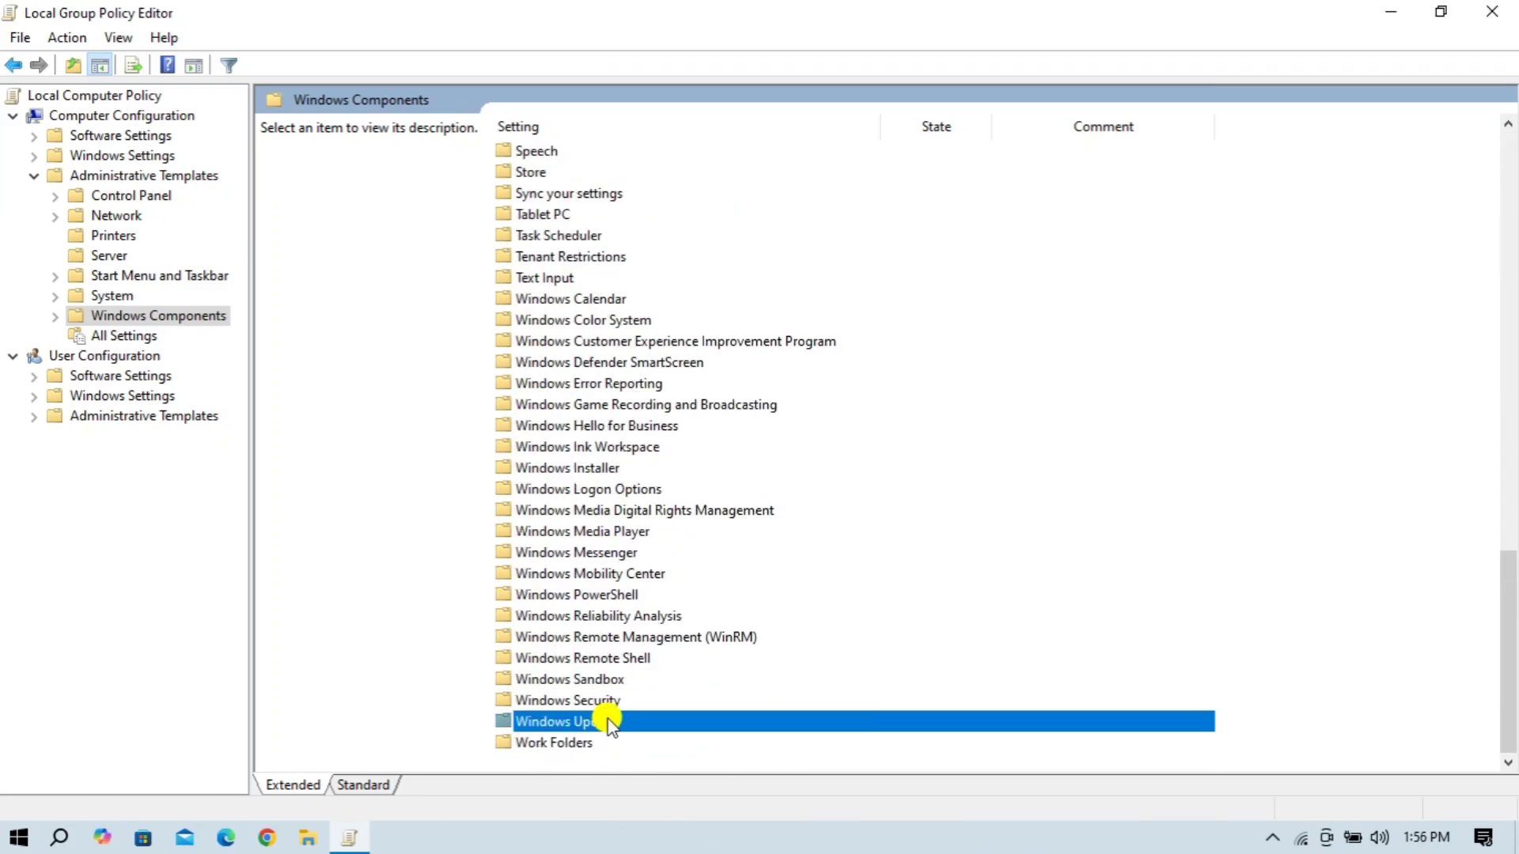
double_click(752, 721)
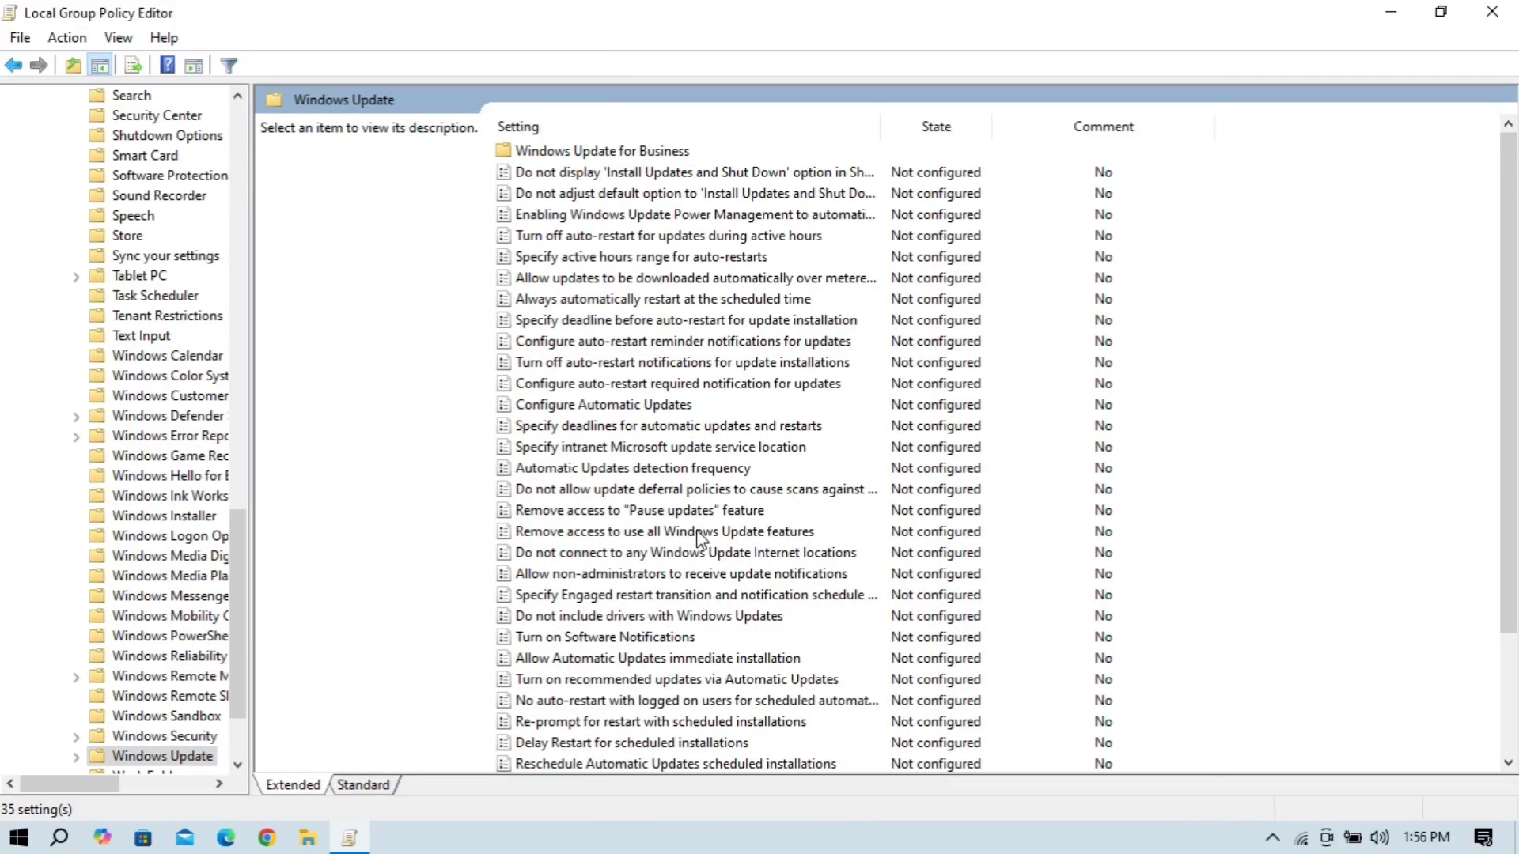
Open the "Select the target Feature Update version" policy in Windows Update for Business and set it to Enabled
click(606, 151)
double_click(815, 157)
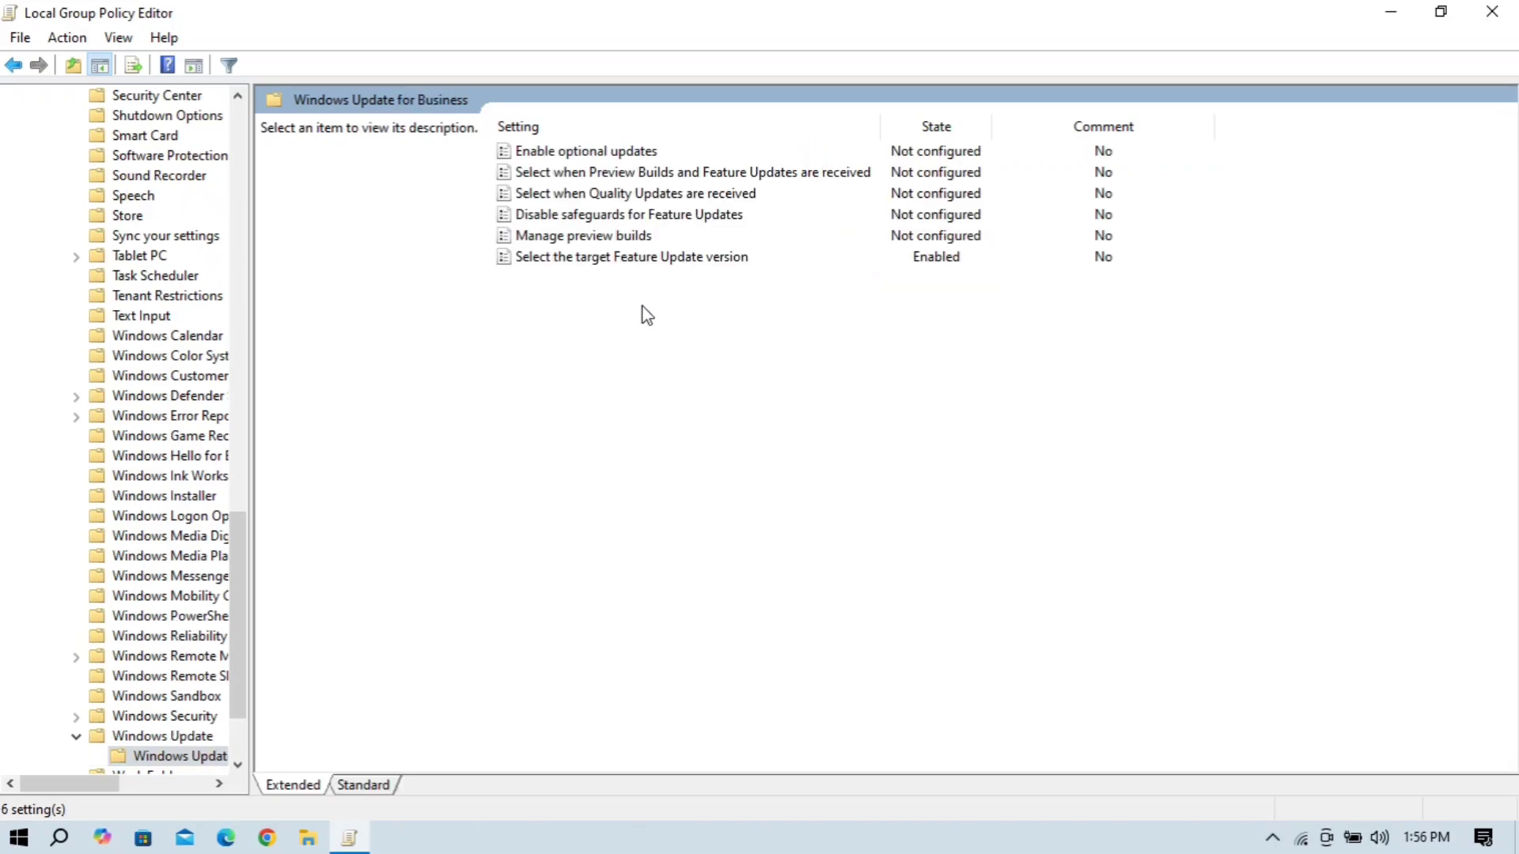
double_click(699, 260)
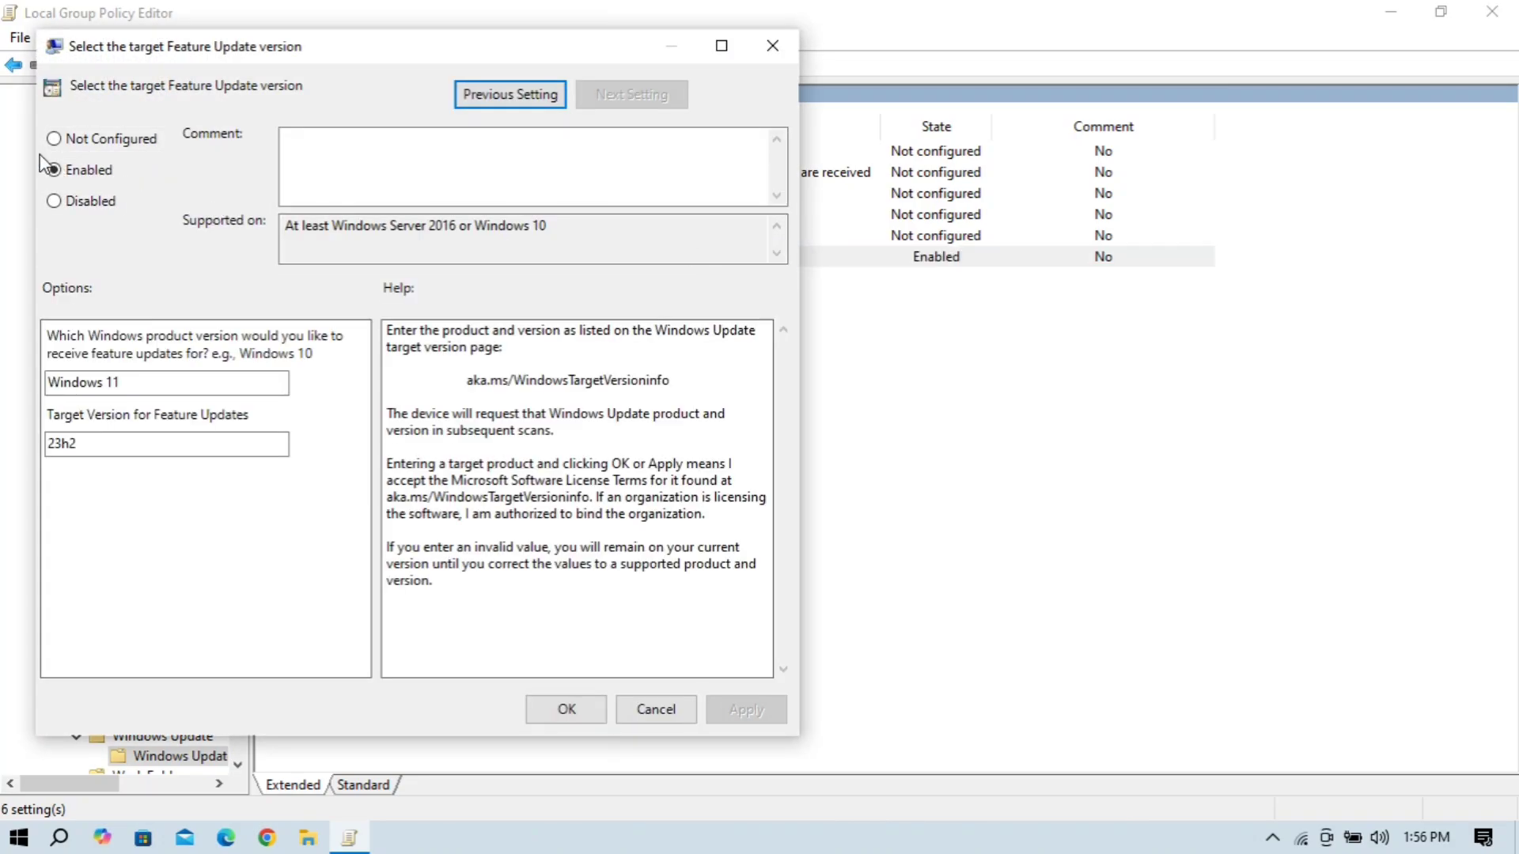
click(64, 141)
click(55, 176)
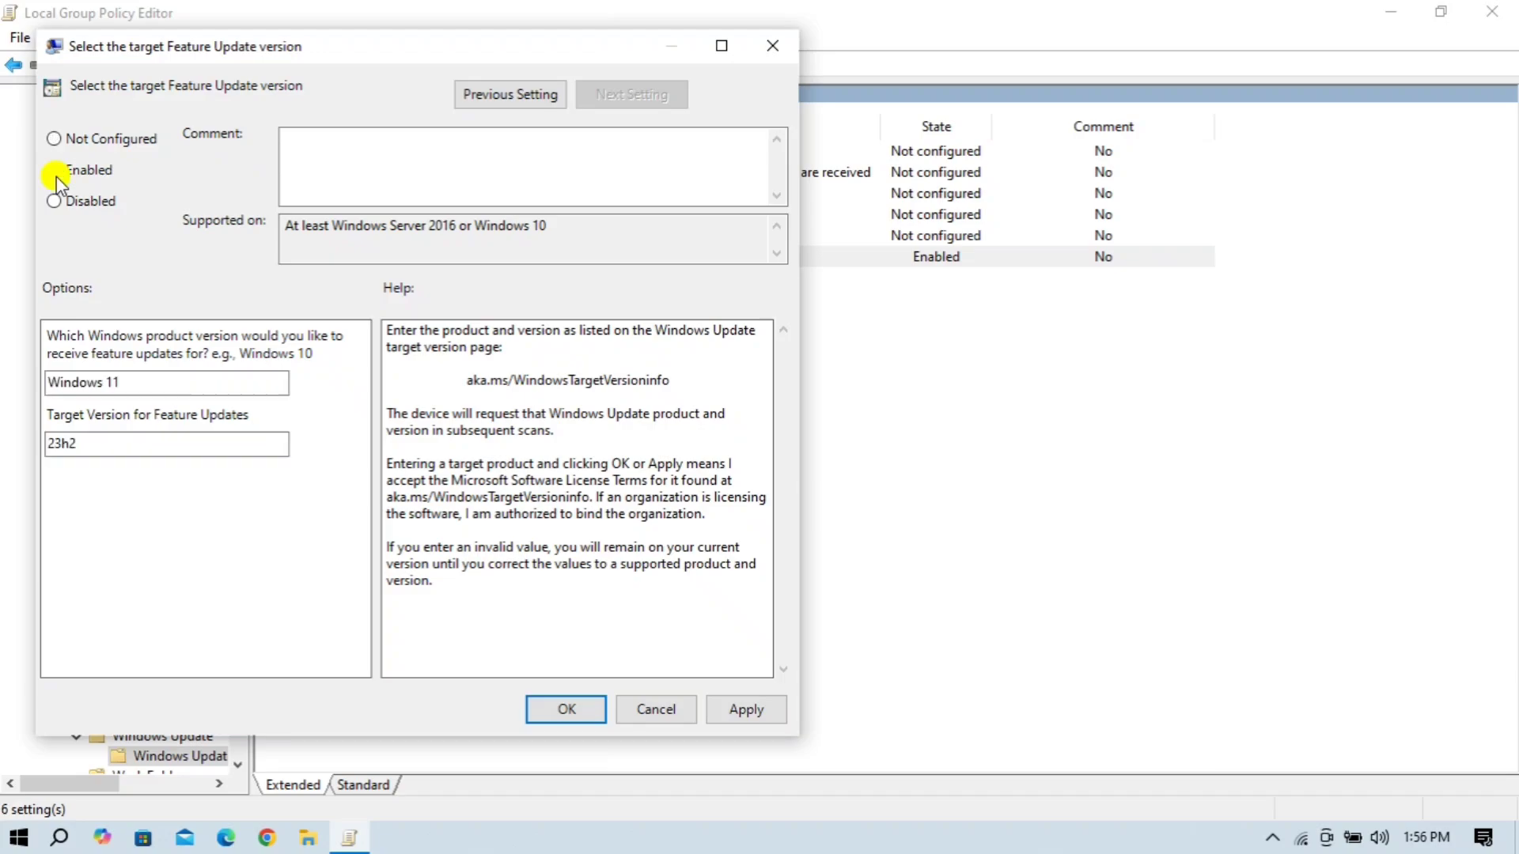
Set the policy's product version to Windows 11 and target version to 23h2, apply it, and close the Local Group Policy Editor
click(123, 383)
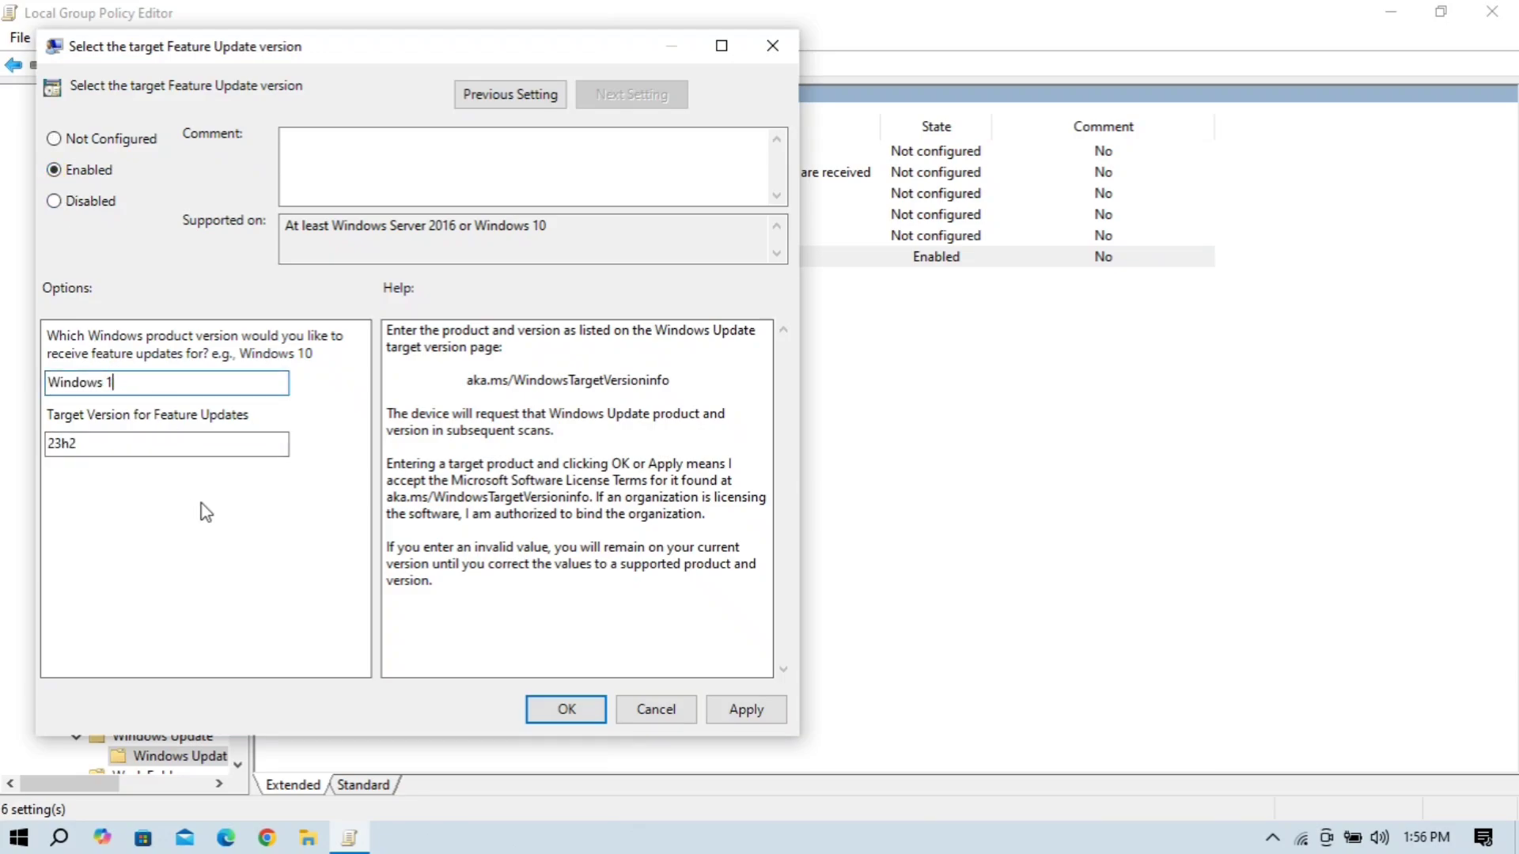
text(1)
click(89, 439)
click(59, 445)
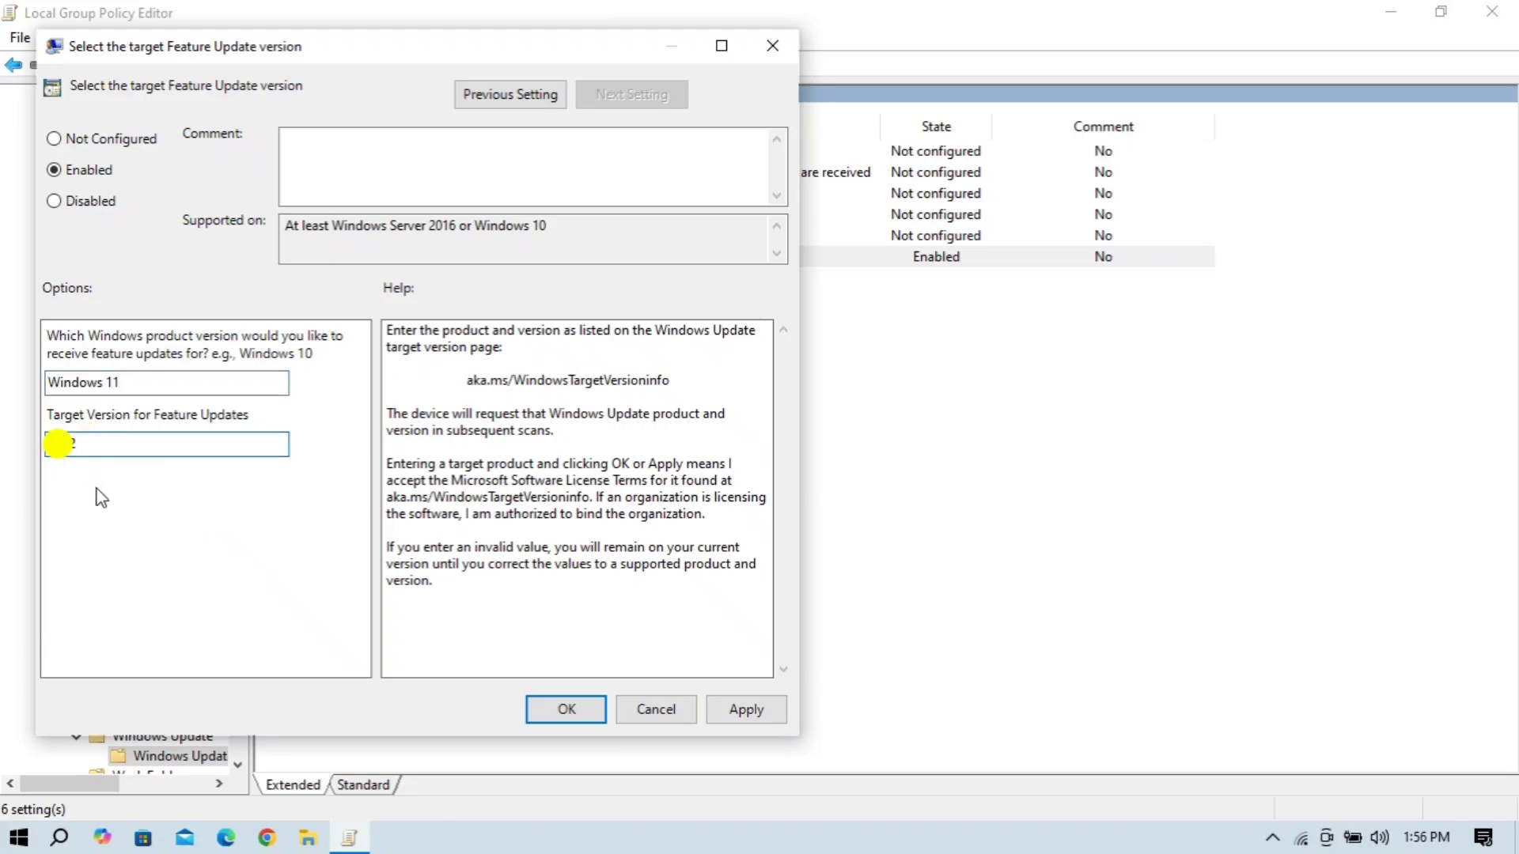
key(BackSpace)
text(3)
click(750, 711)
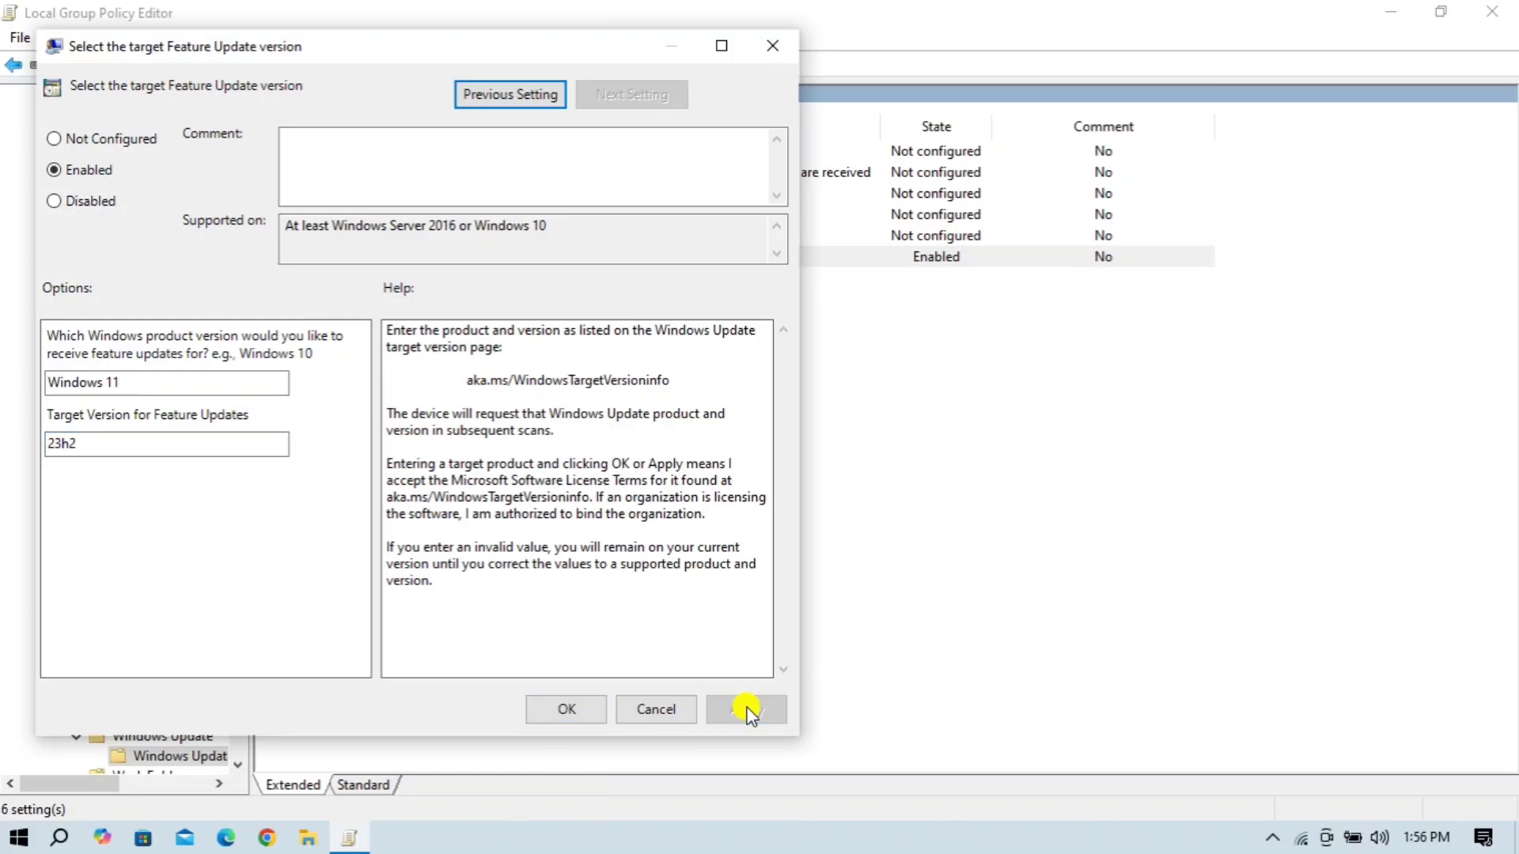
click(563, 715)
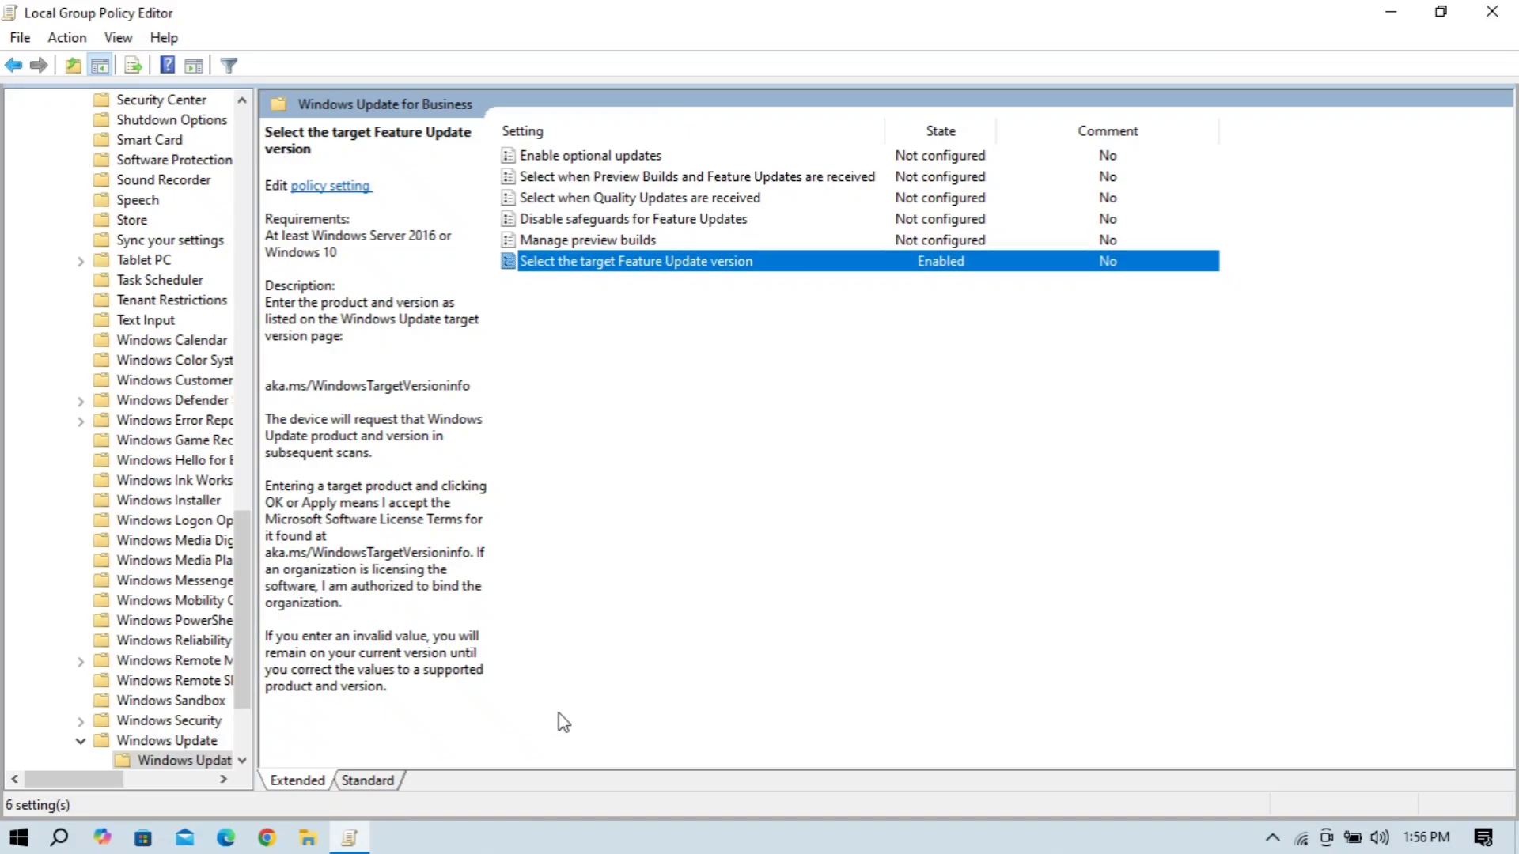
click(1492, 11)
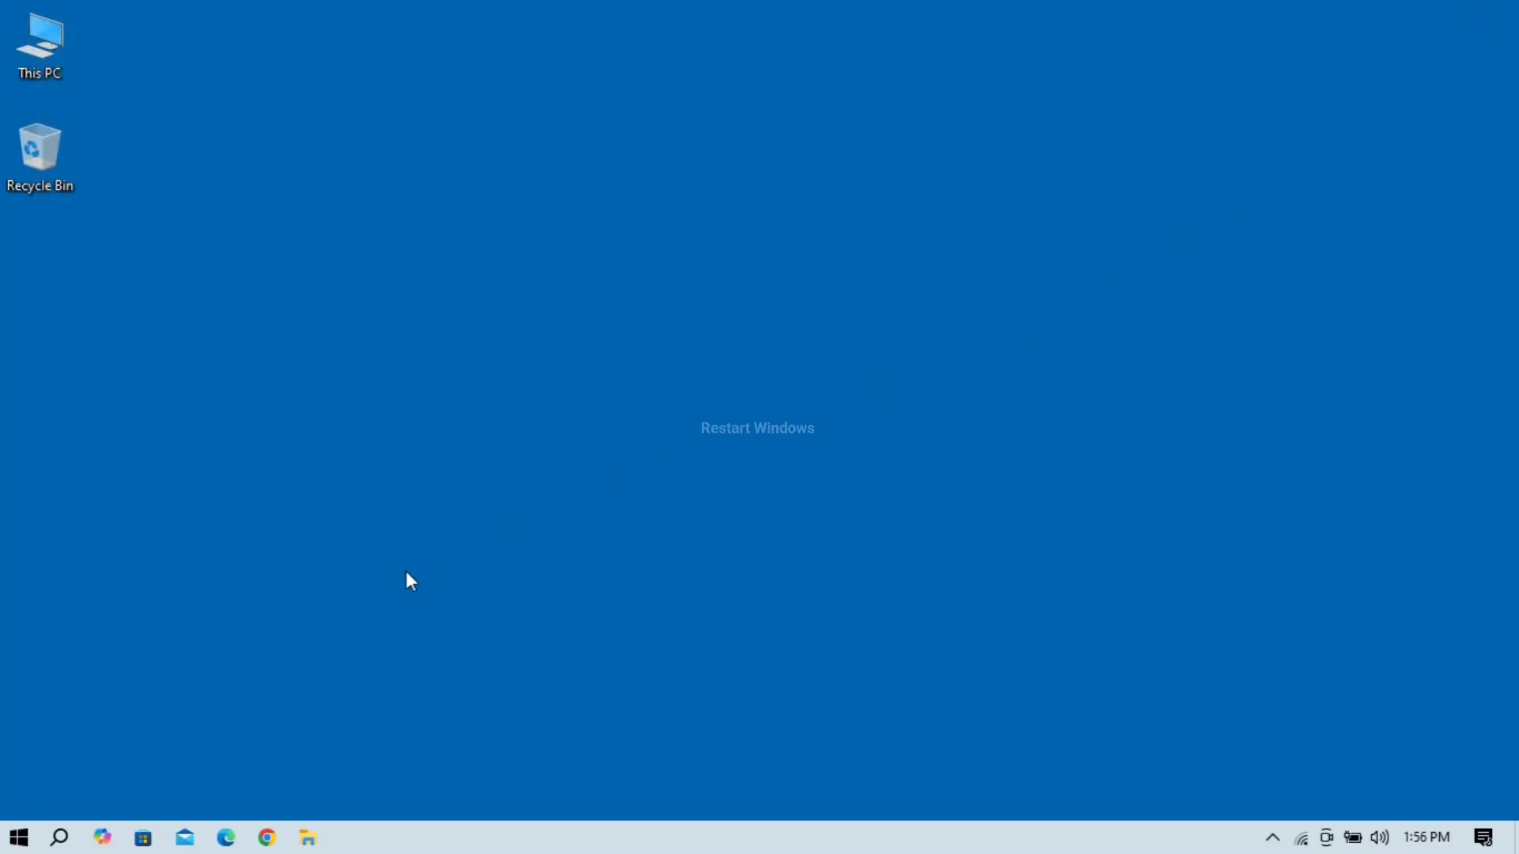
click(9, 832)
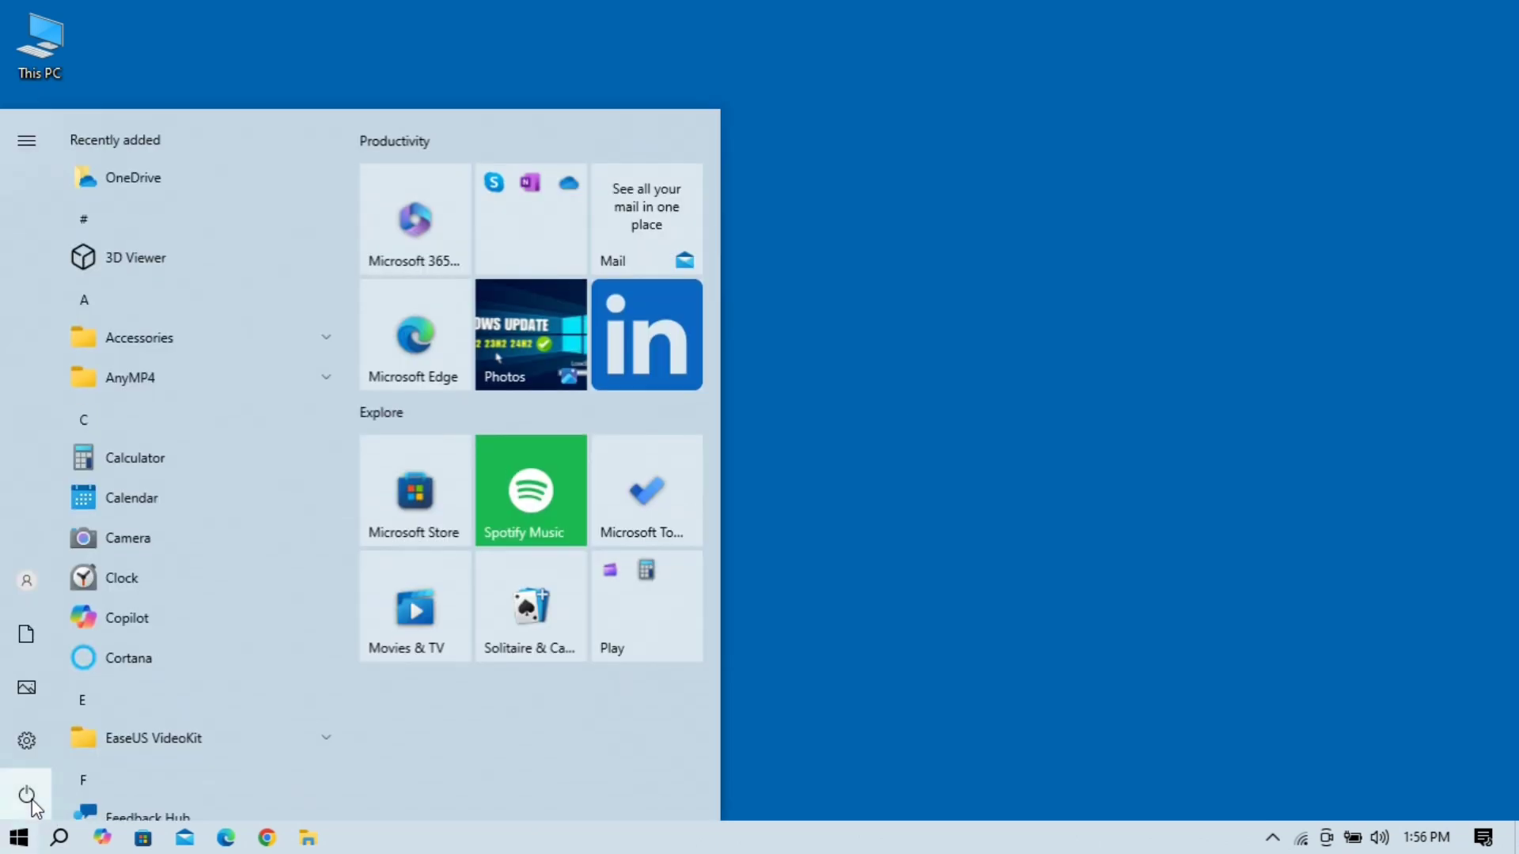
click(31, 801)
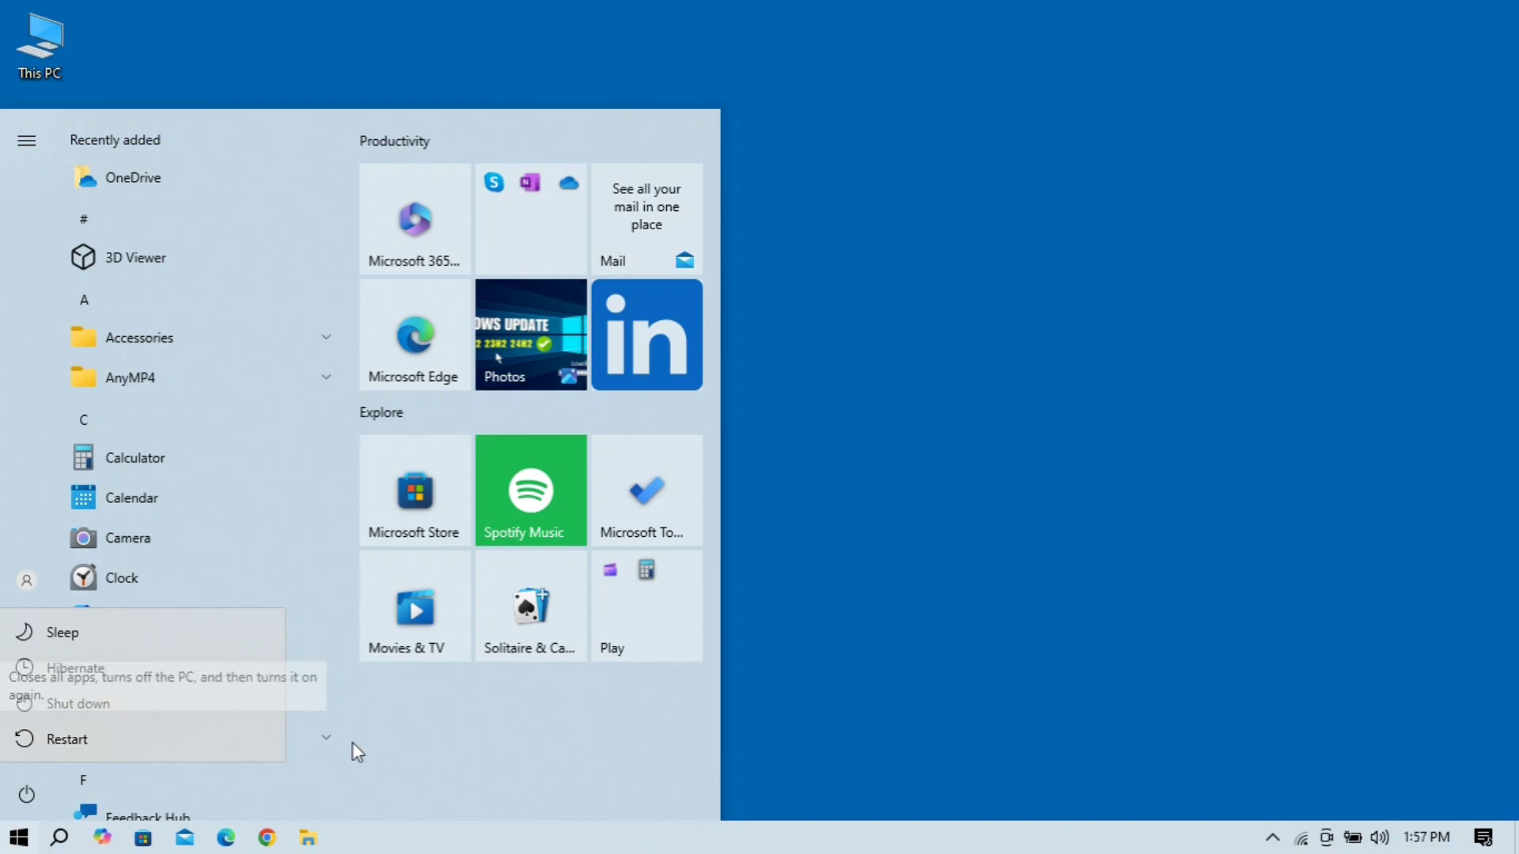
click(449, 744)
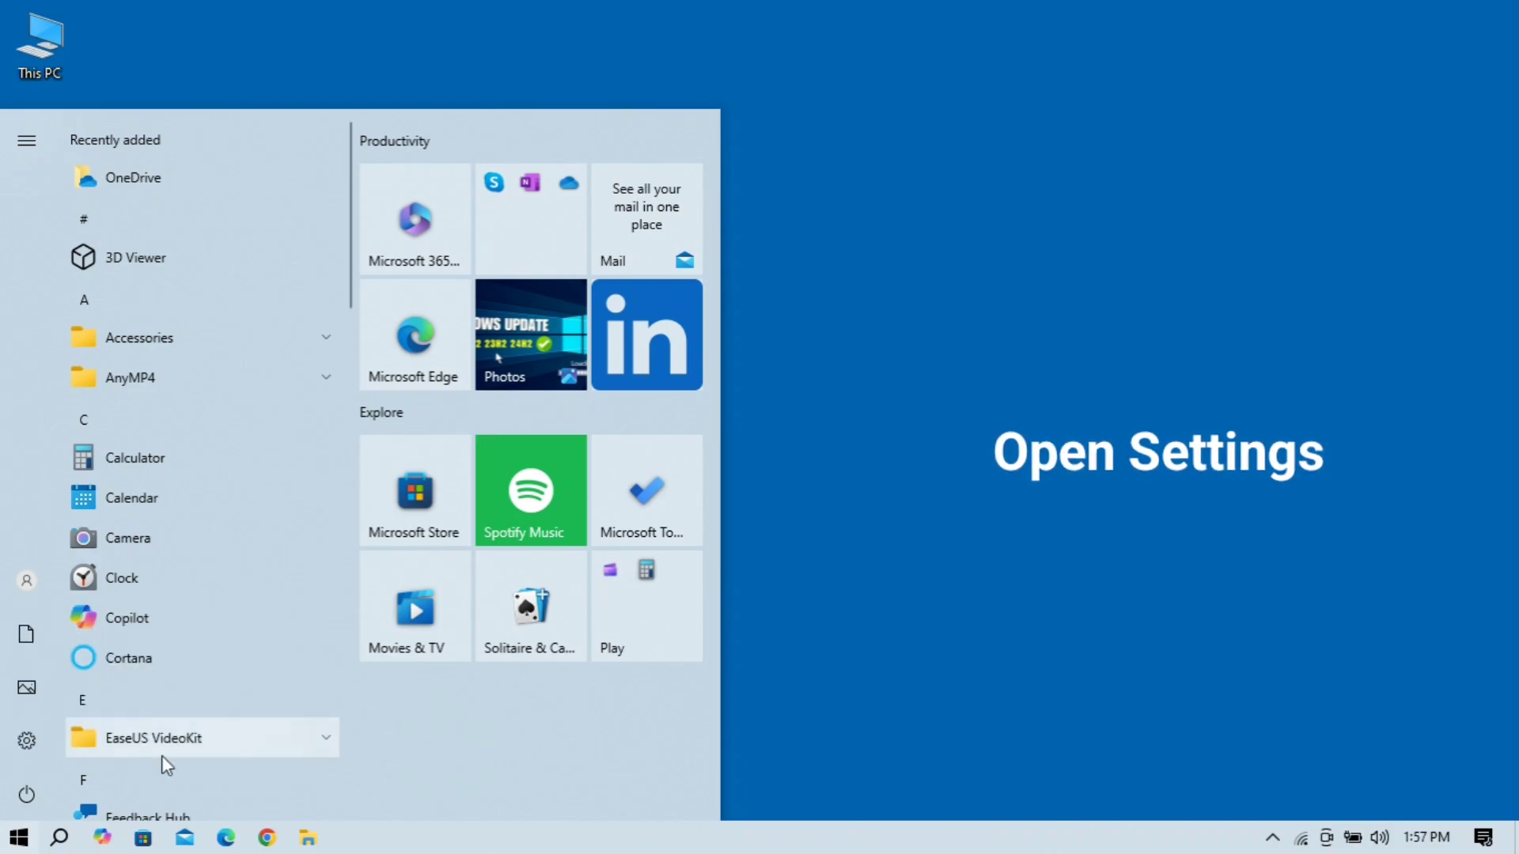
Open the Windows Update page under Update & Security in Settings and check for updates
mouse_move(24, 748)
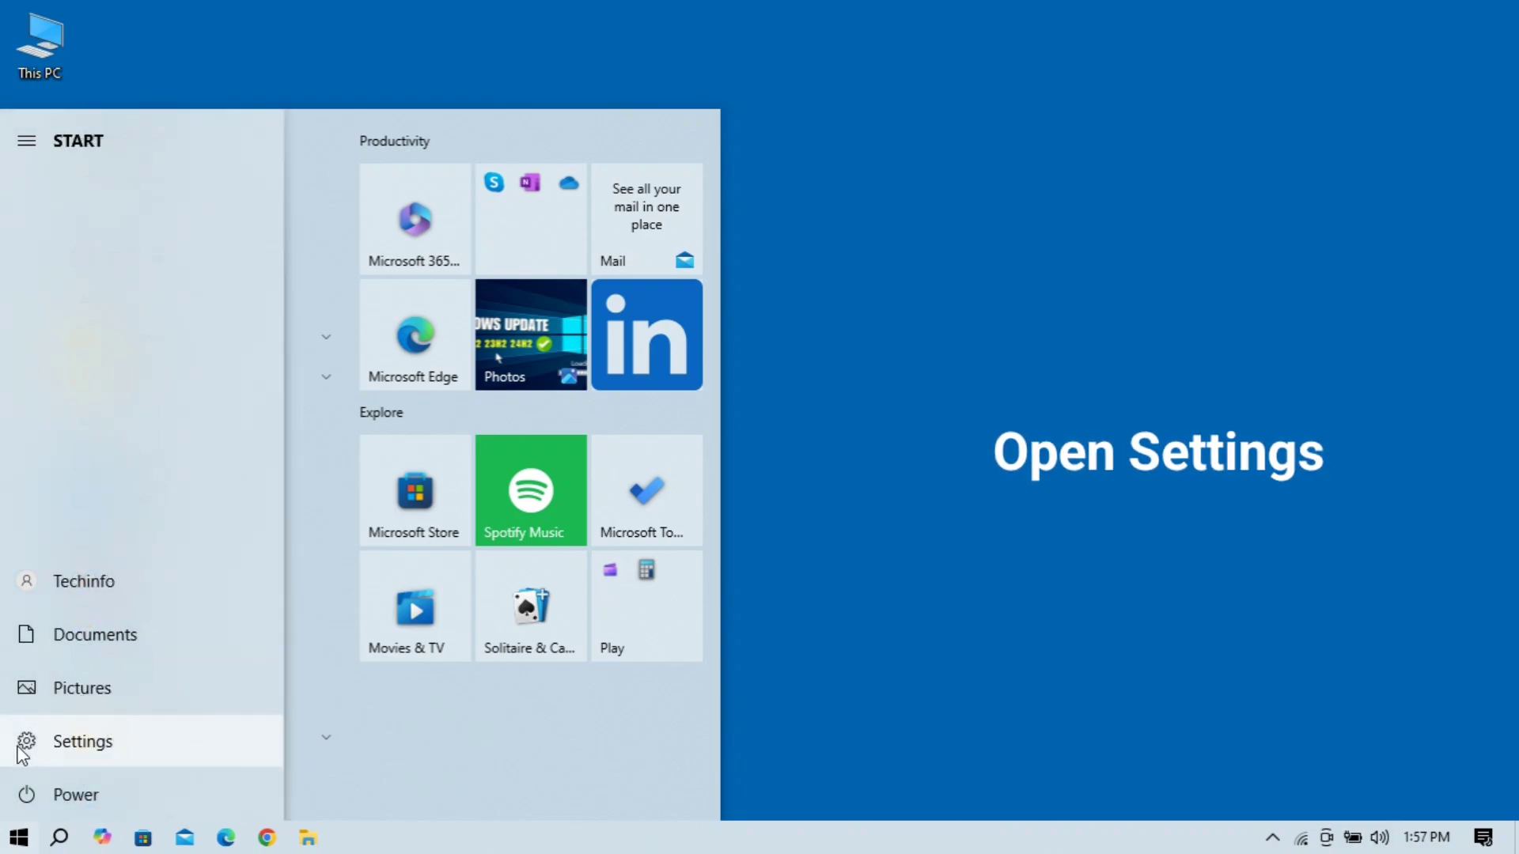
click(151, 756)
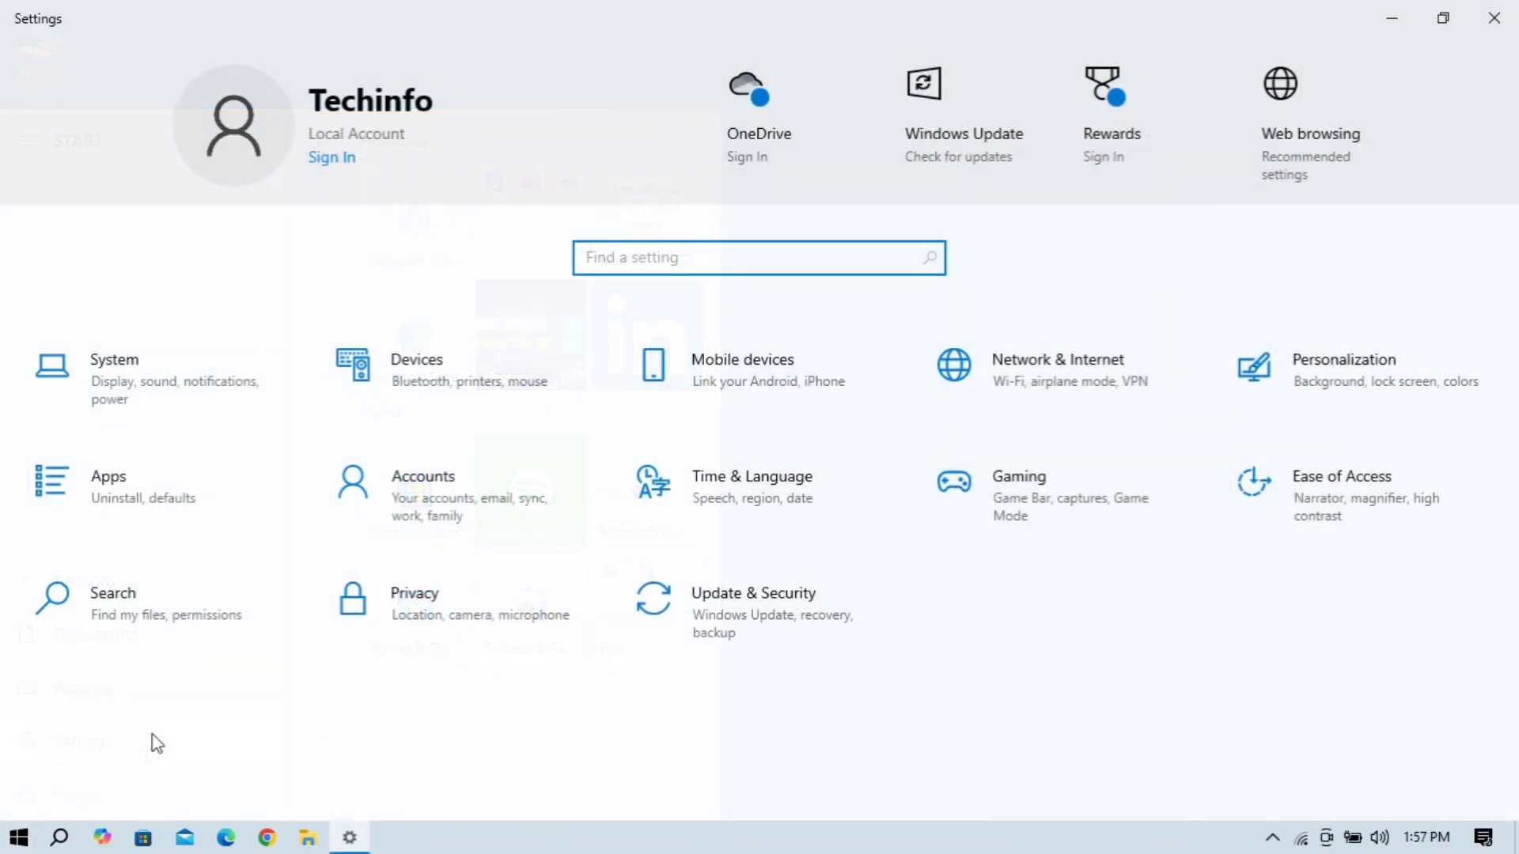
click(803, 615)
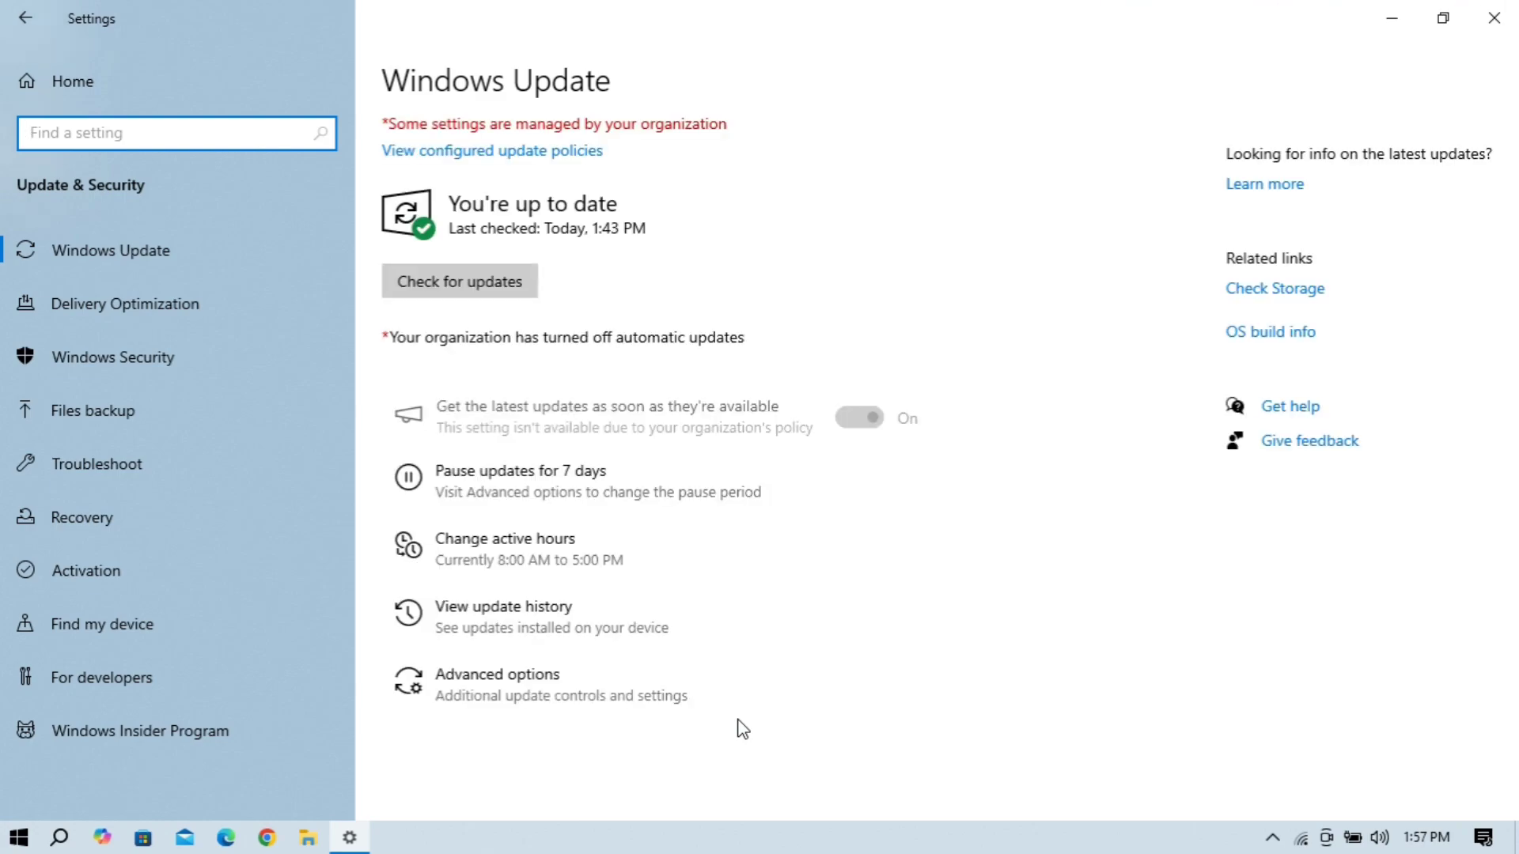
click(473, 285)
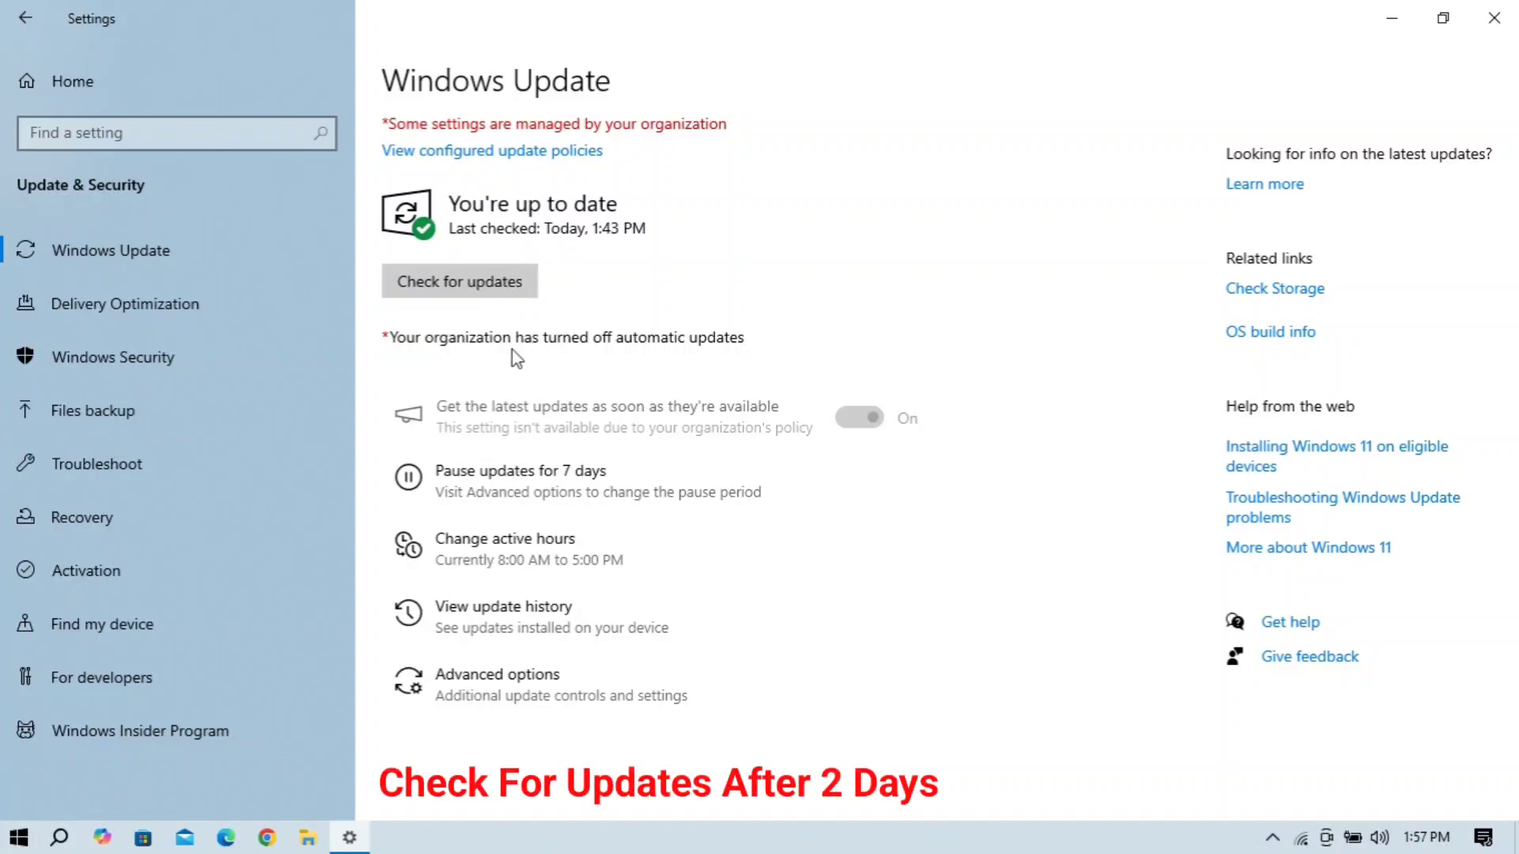